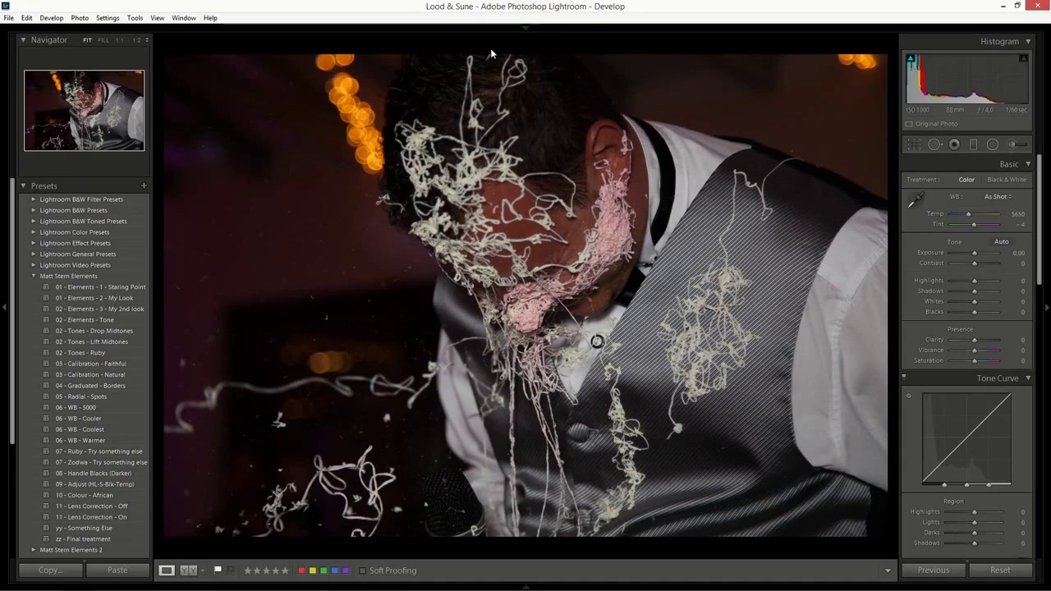
# Step: Apply the Matt Stern presets Staring Point, My Look, Elements - Tone, Tones - Lift Midtones and Calibration - Natural to the photo
pyautogui.press('i')
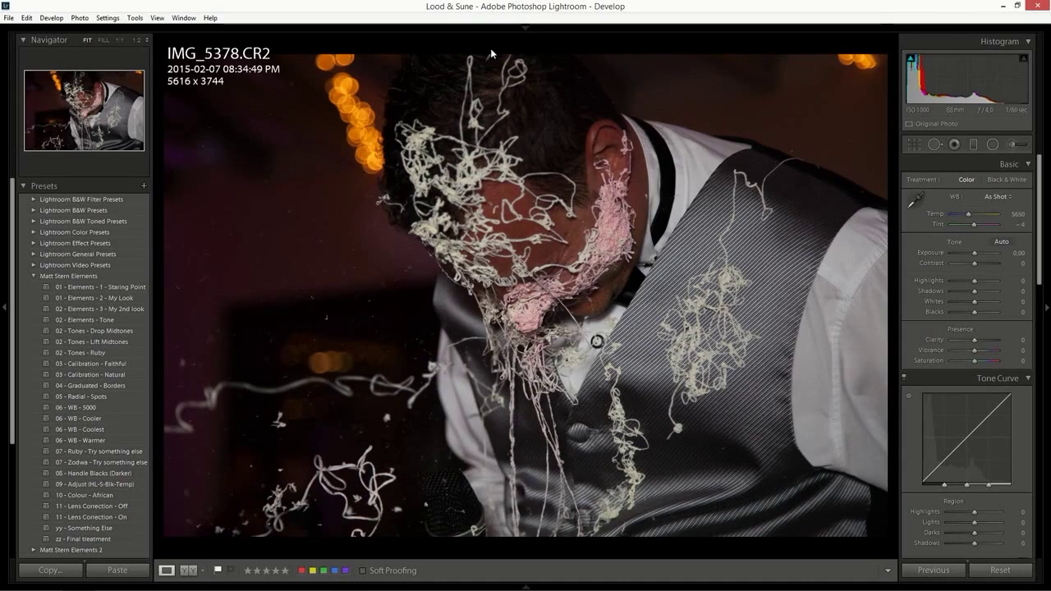
pyautogui.press('i')
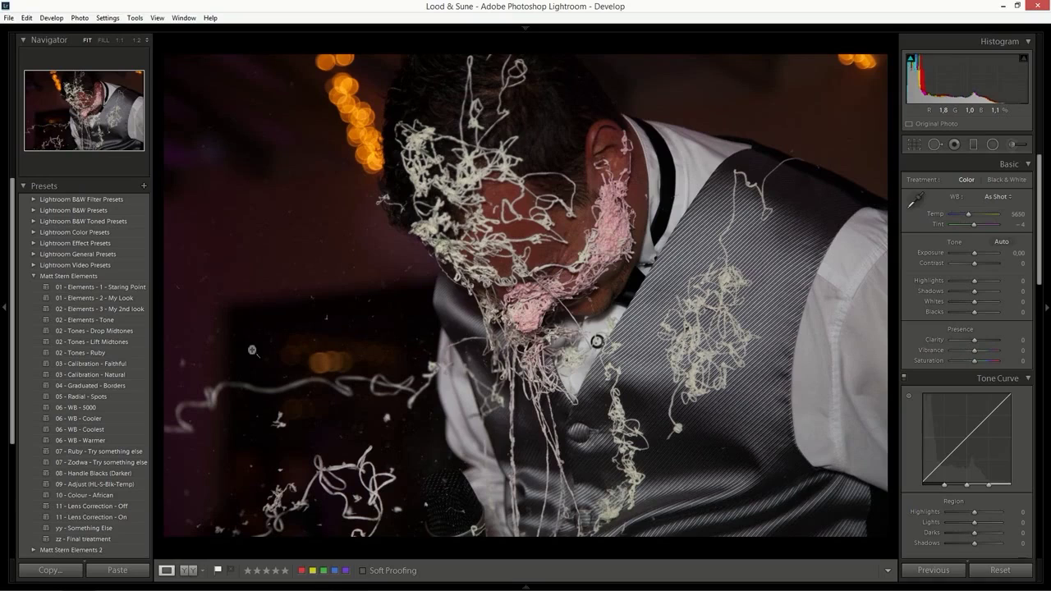
pyautogui.click(120, 286)
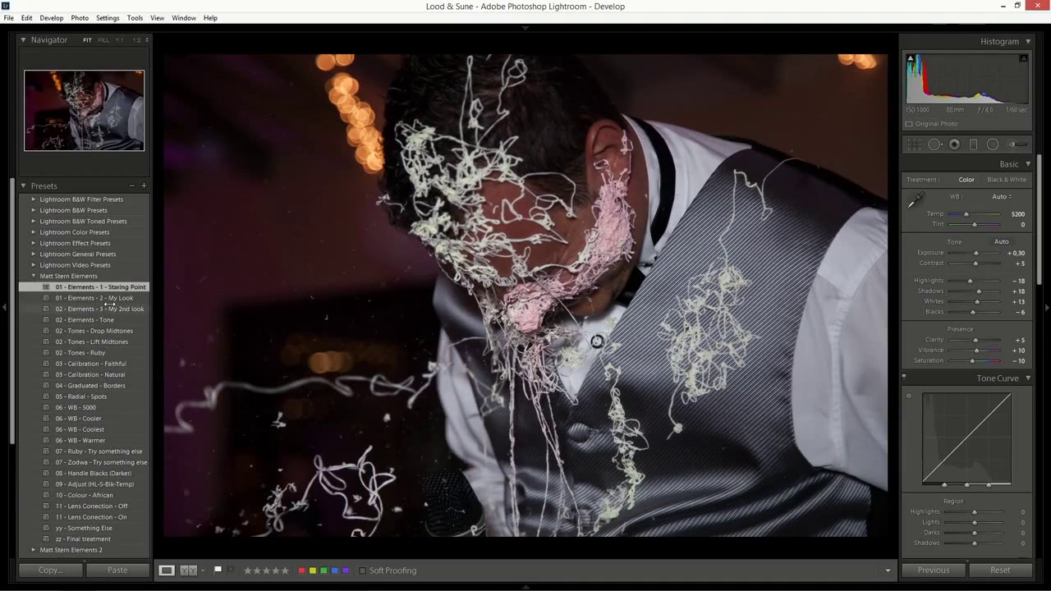
pyautogui.click(108, 298)
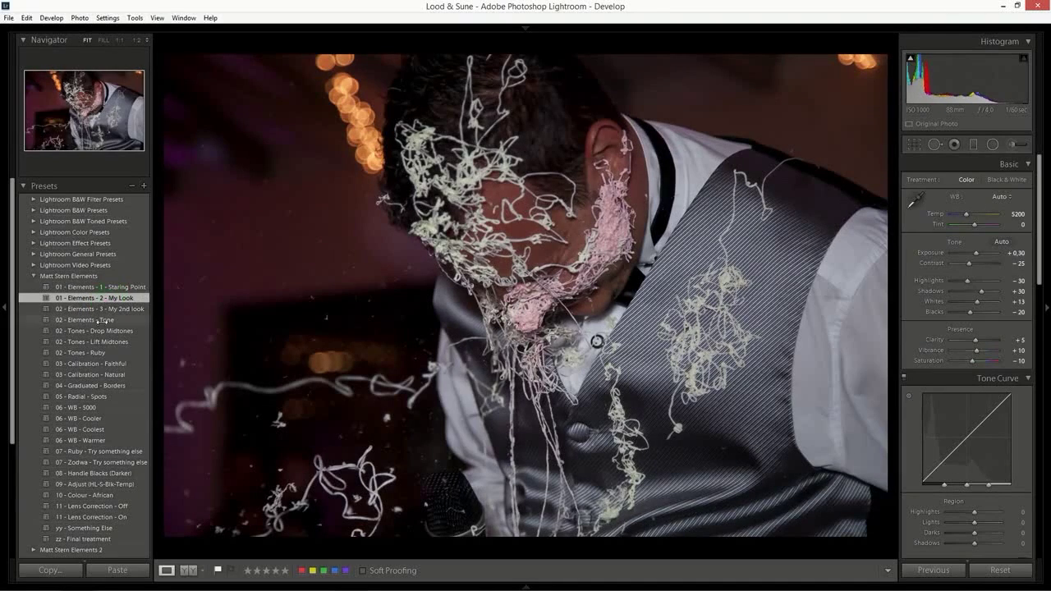
pyautogui.click(98, 321)
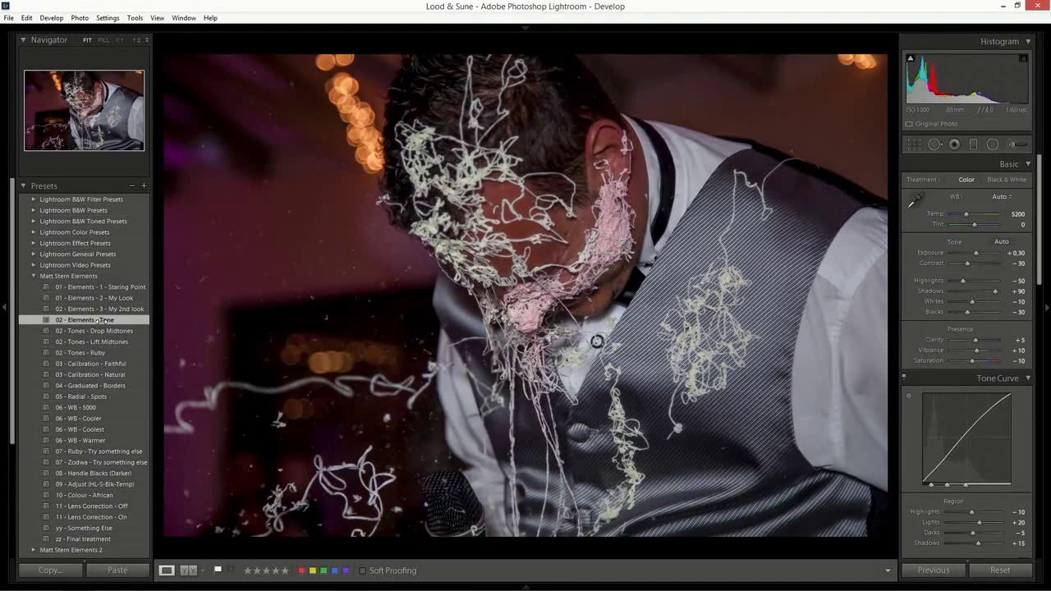
pyautogui.click(90, 342)
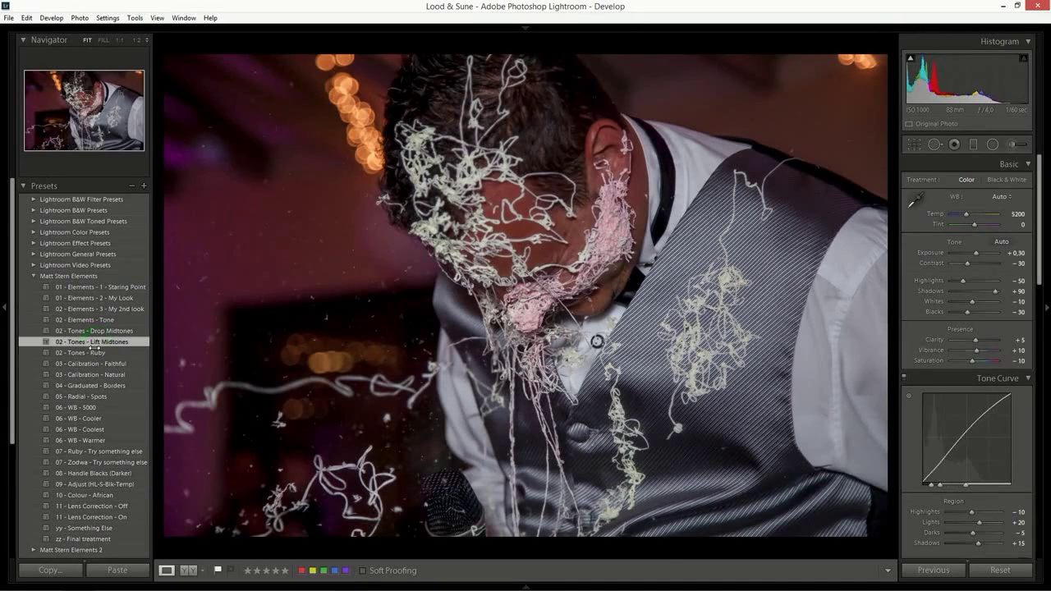
pyautogui.click(90, 375)
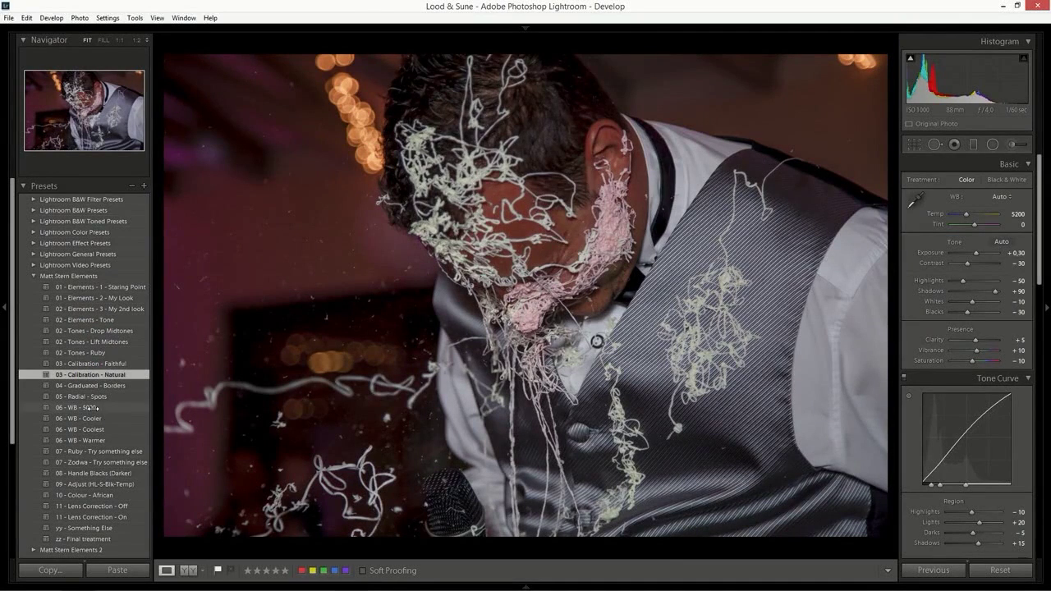
# Step: Apply the WB - 5000 preset, reset the tint and lower the white balance temperature to 4900
pyautogui.click(93, 407)
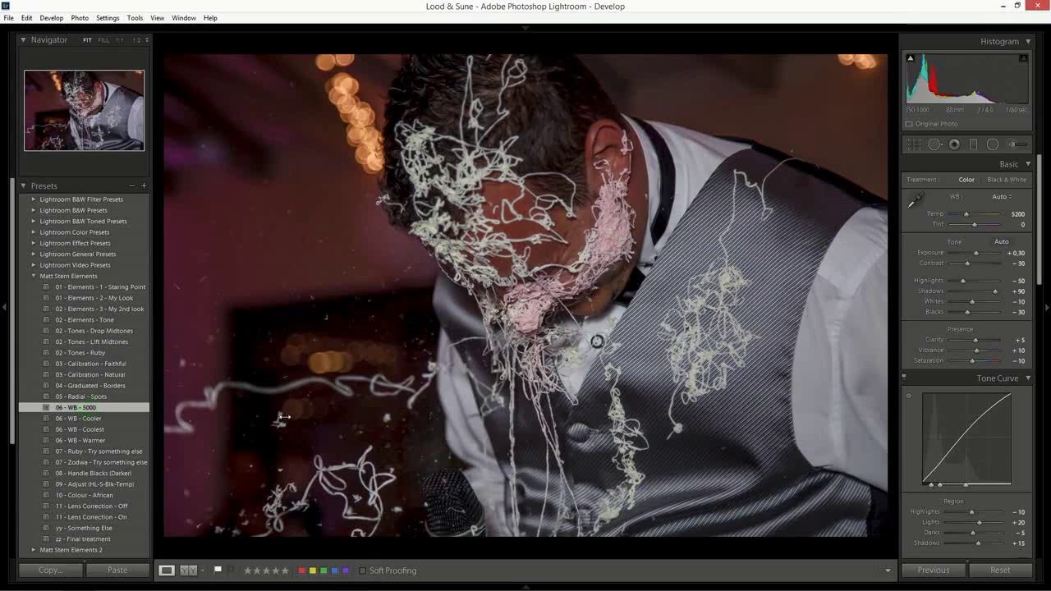
pyautogui.doubleClick(976, 225)
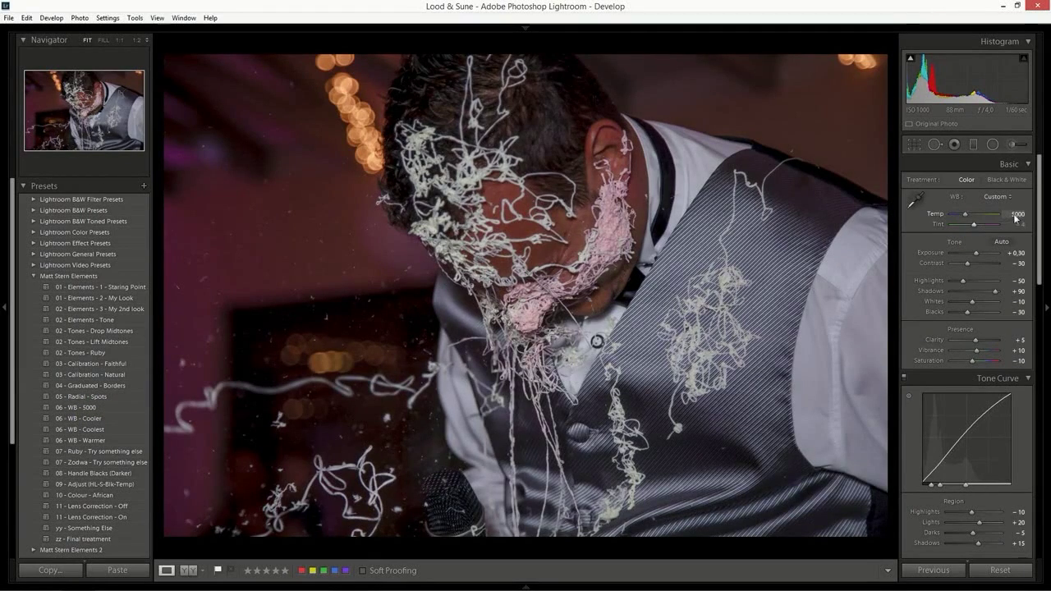
pyautogui.moveTo(1020, 215); pyautogui.dragTo(1015, 215)
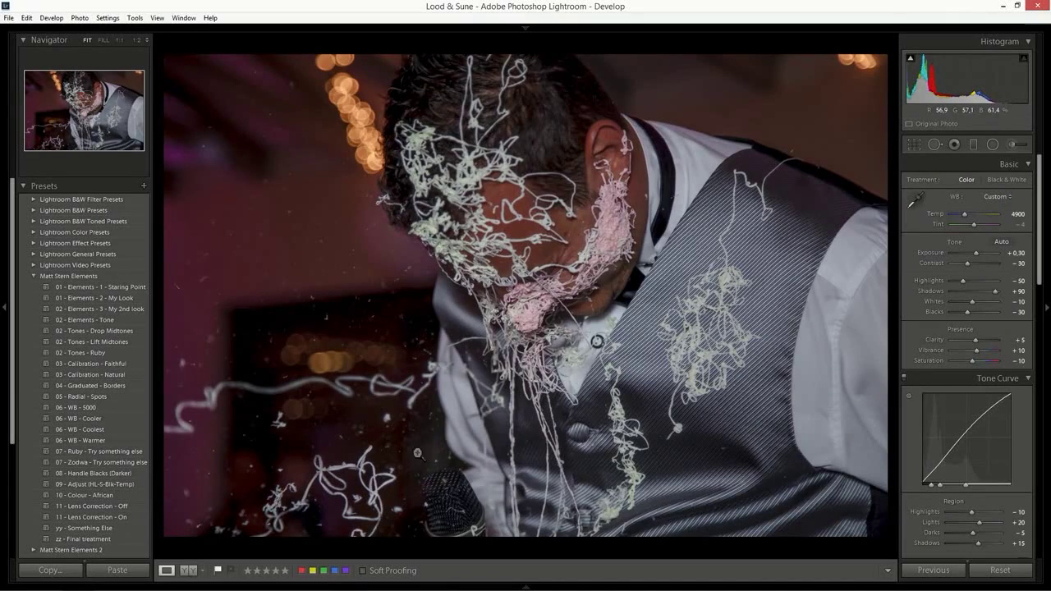
# Step: Apply the Handle Blacks (Darker) preset, and set Blacks to -35, Exposure to +0.80 and the tone curve Lights to +20
pyautogui.click(102, 473)
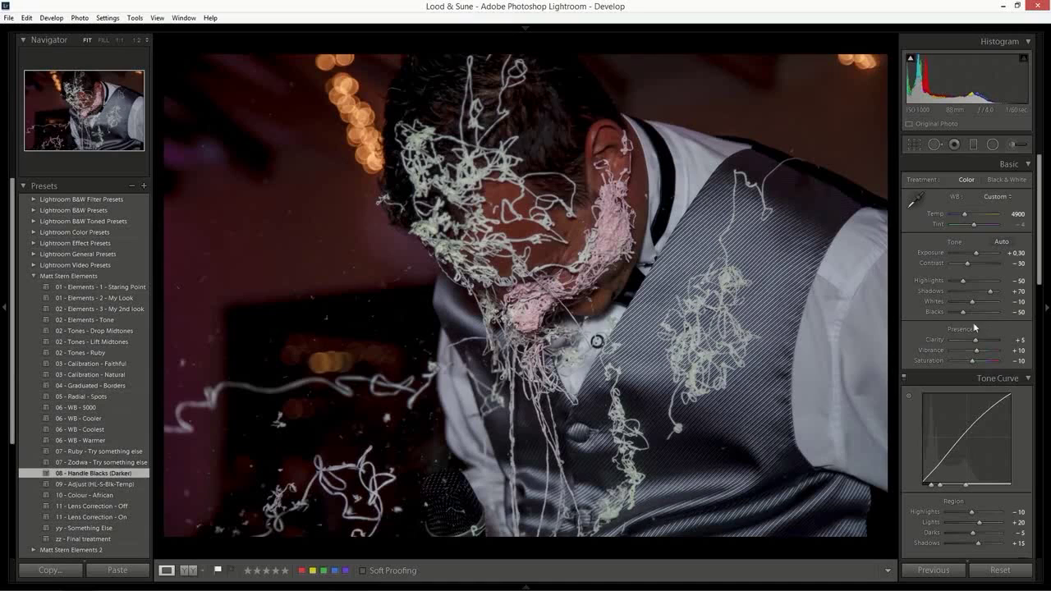
pyautogui.moveTo(962, 313); pyautogui.dragTo(965, 312)
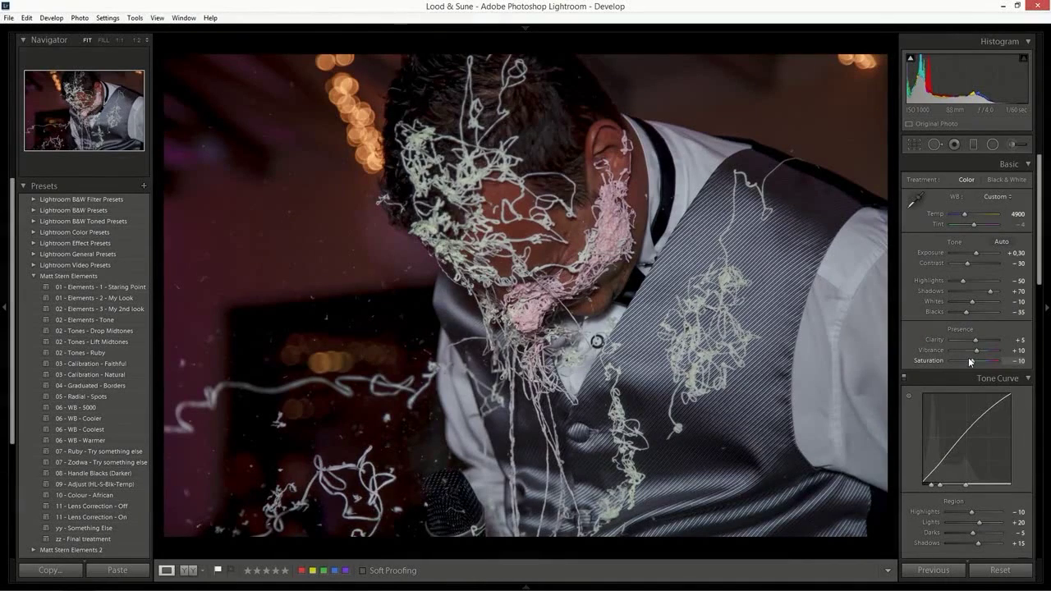
pyautogui.moveTo(979, 527); pyautogui.dragTo(981, 527)
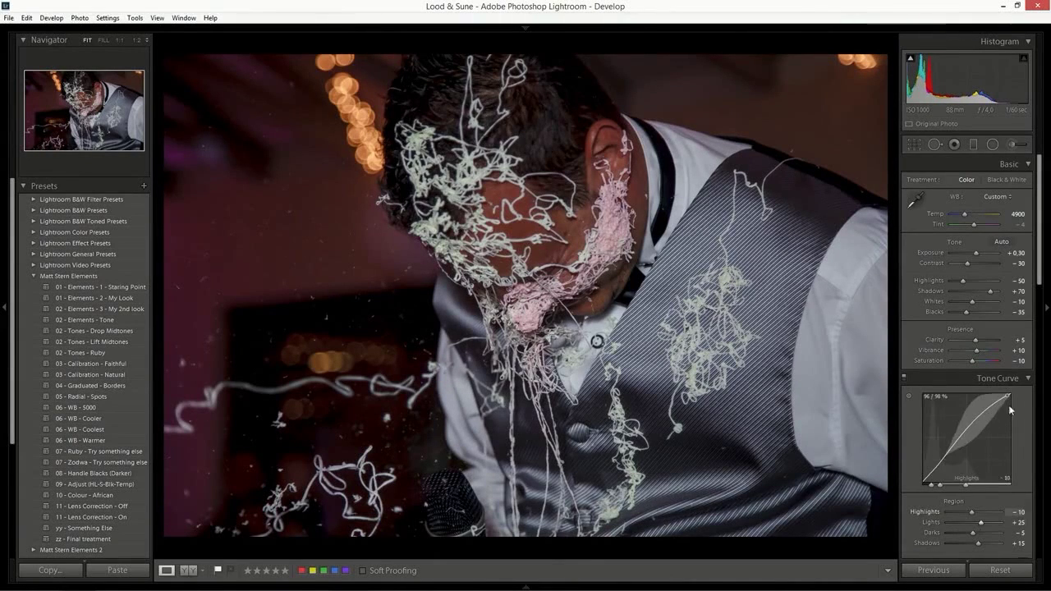
pyautogui.moveTo(977, 257); pyautogui.dragTo(977, 258)
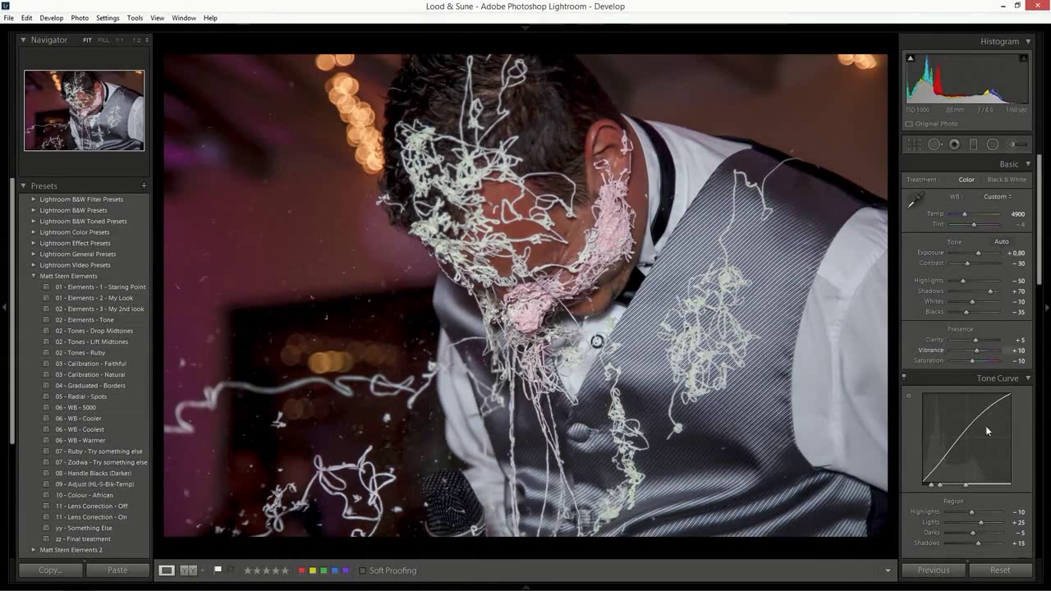
pyautogui.moveTo(982, 526); pyautogui.dragTo(981, 526)
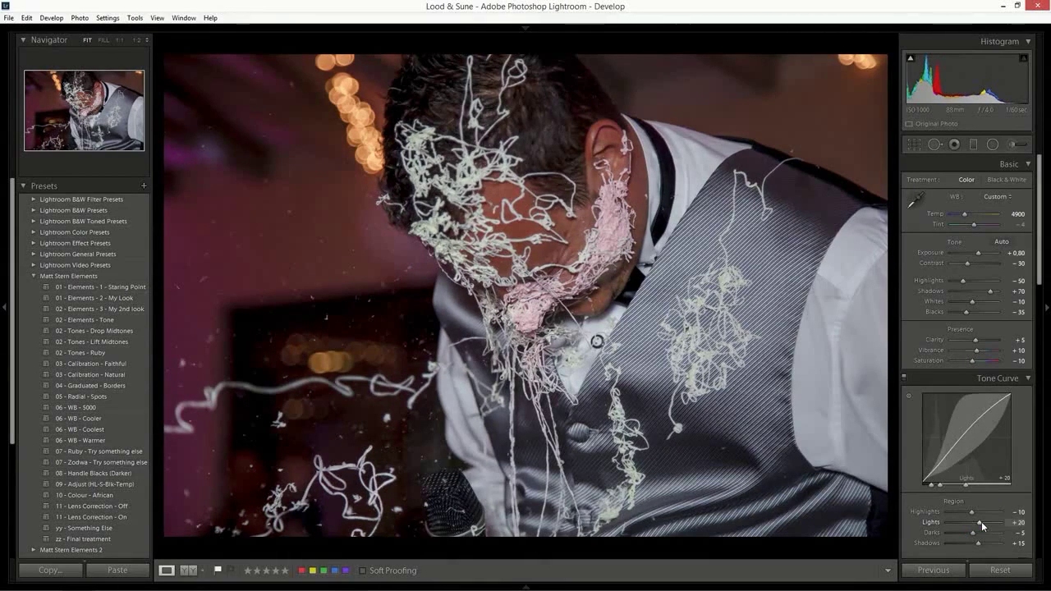
# Step: Compare the collar and background at 1:1 with the sharpening and noise reduction switched off and on
pyautogui.click(1033, 379)
pyautogui.click(1028, 166)
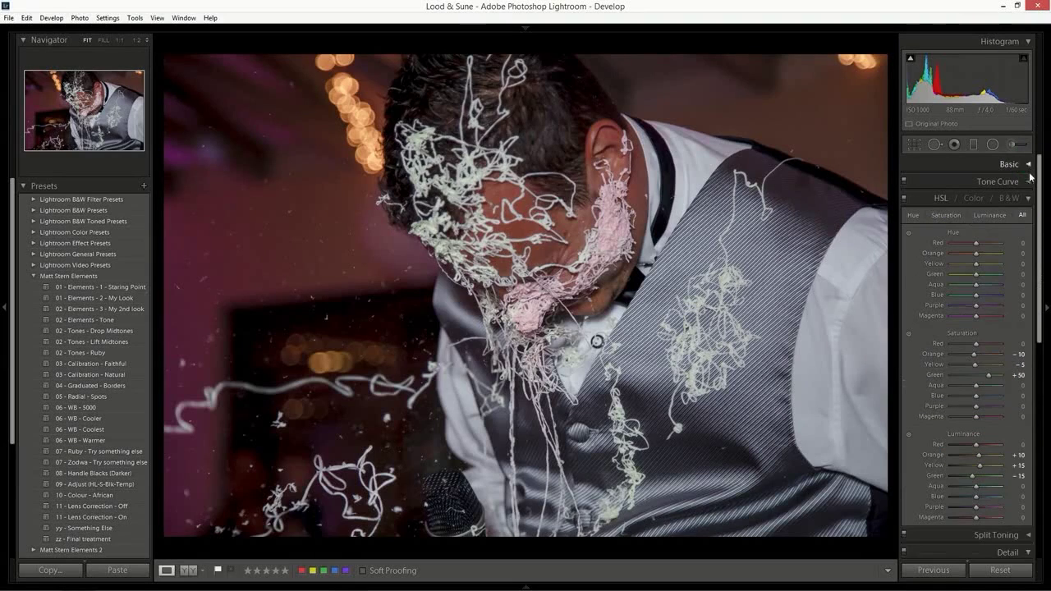
pyautogui.click(1027, 197)
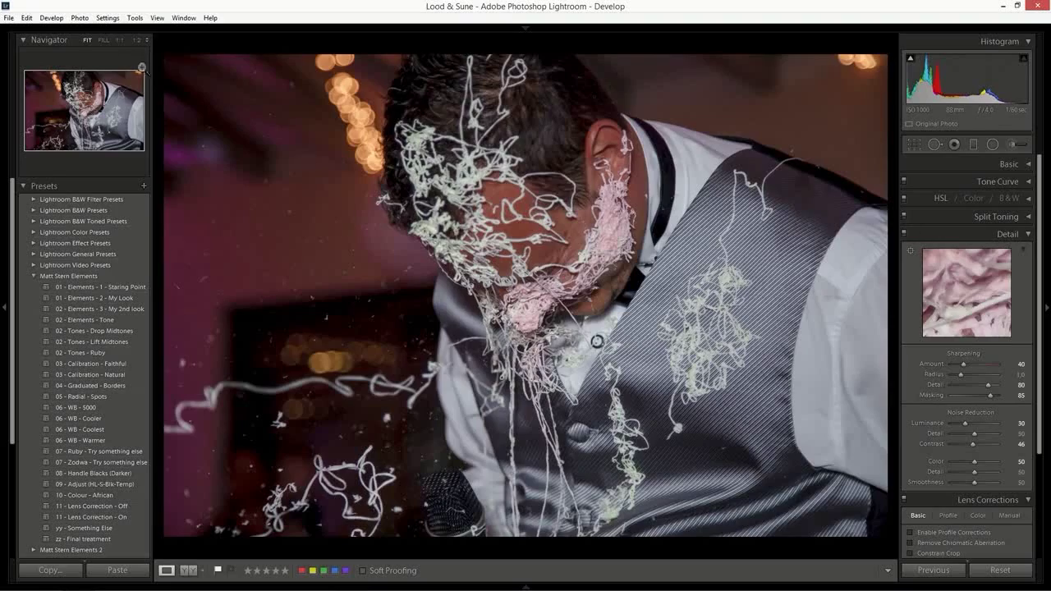
pyautogui.click(120, 40)
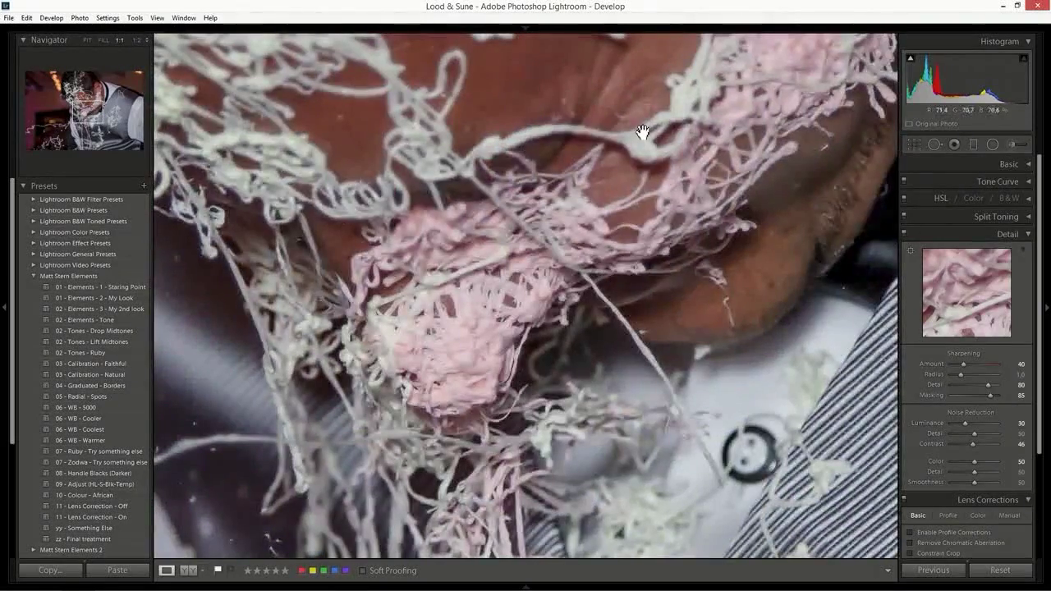
pyautogui.moveTo(643, 132)
pyautogui.mouseDown()
pyautogui.moveTo(652, 119)
pyautogui.moveTo(651, 205)
pyautogui.mouseUp()
pyautogui.moveTo(780, 87); pyautogui.dragTo(556, 363)
pyautogui.moveTo(748, 143); pyautogui.dragTo(566, 439)
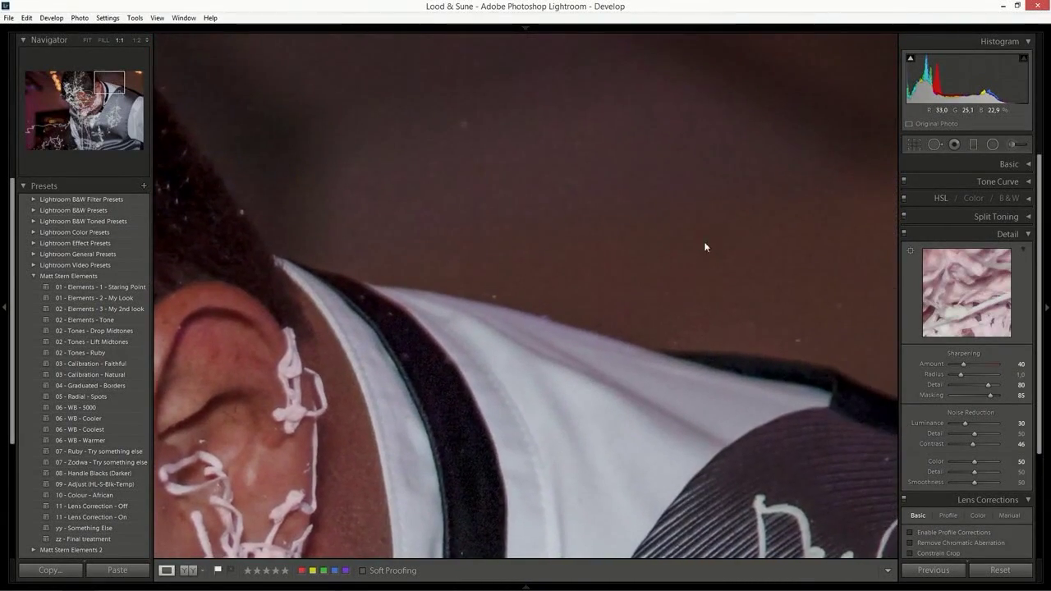
pyautogui.click(904, 236)
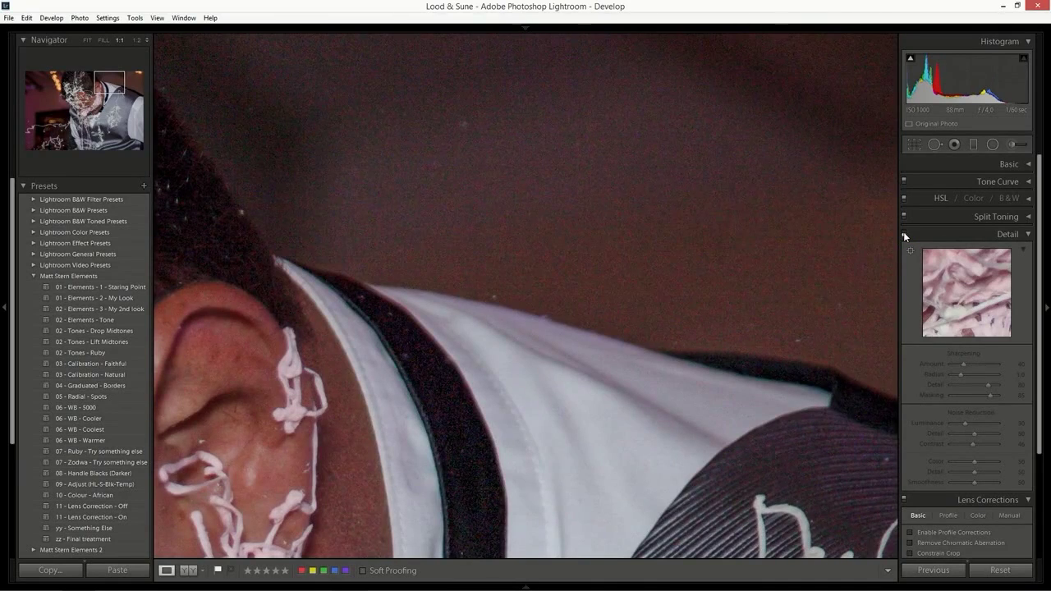
pyautogui.click(904, 236)
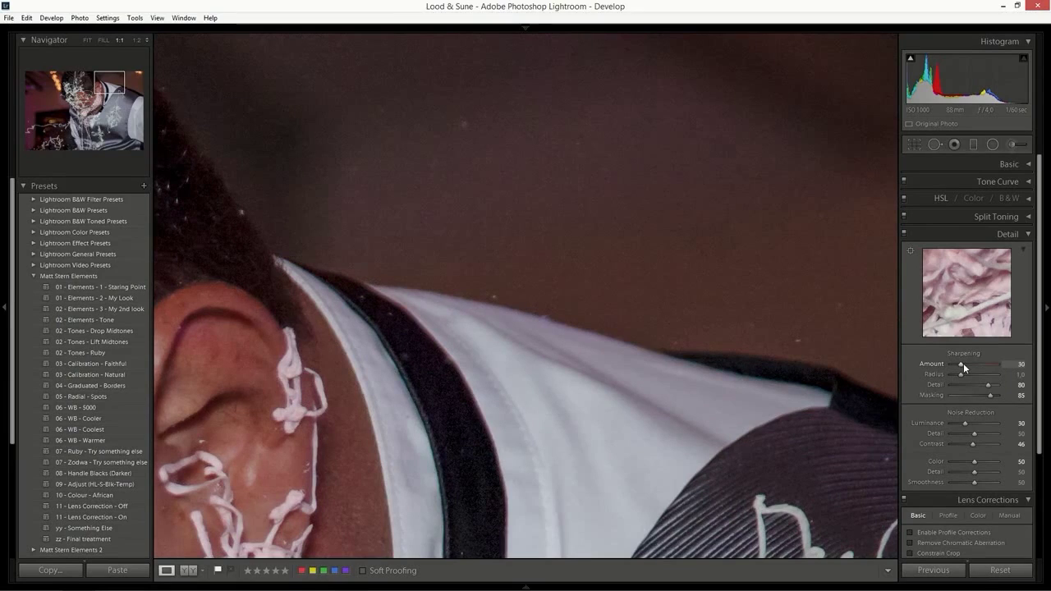
# Step: Set sharpening Amount to 30, Detail to 70 and Masking to 90, and luminance noise reduction to 35
pyautogui.press('Down')
pyautogui.click(961, 366)
pyautogui.press('Up')
pyautogui.press('Down')
pyautogui.press('Down')
# Step: Compare the adjusted sharpening and noise reduction off and on, at 1:1 and with the whole photo fitted
pyautogui.click(903, 235)
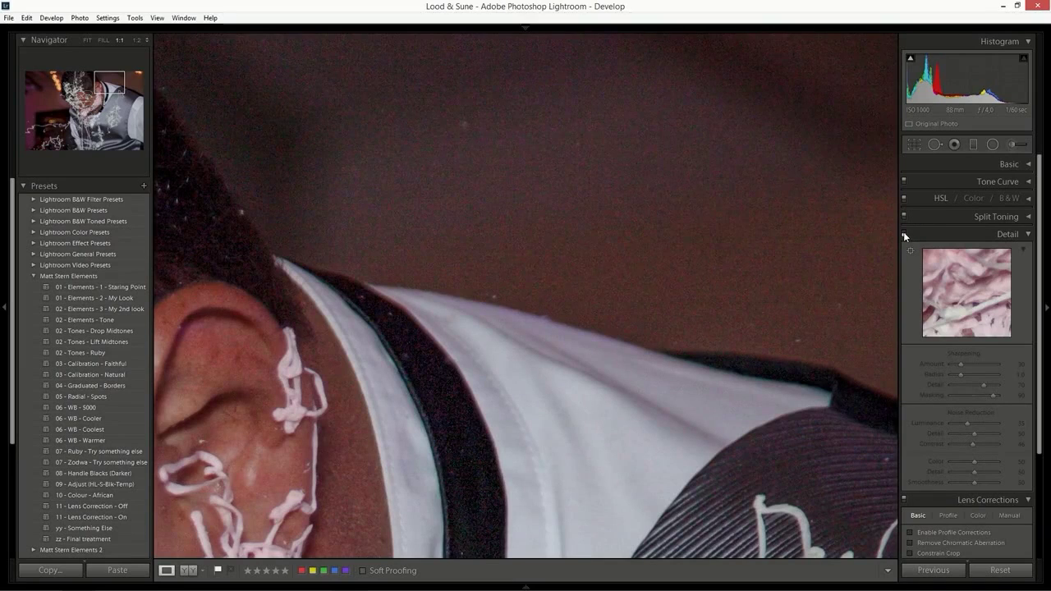
pyautogui.click(903, 236)
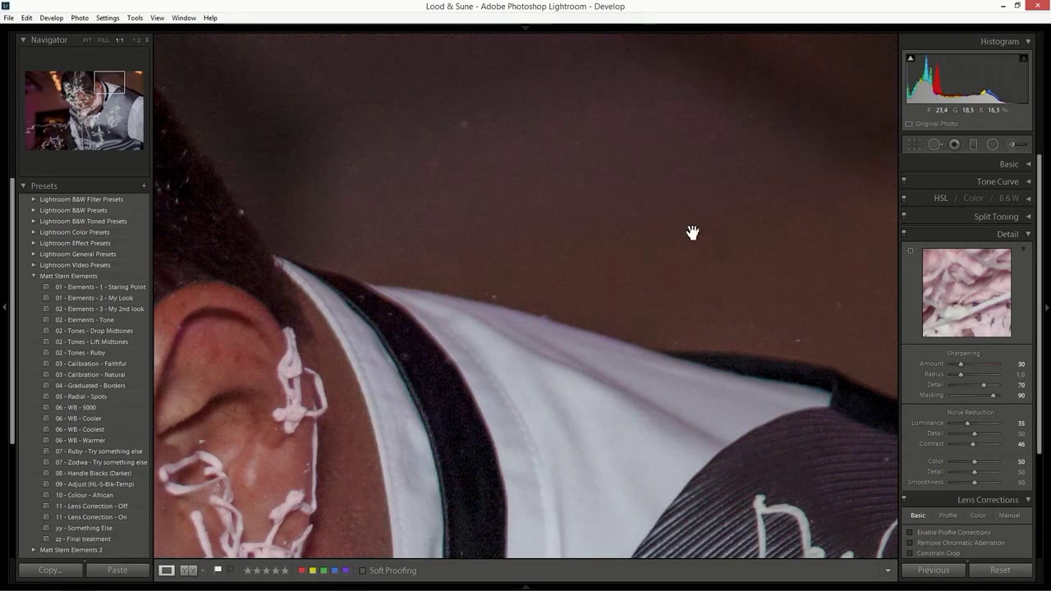
pyautogui.click(594, 236)
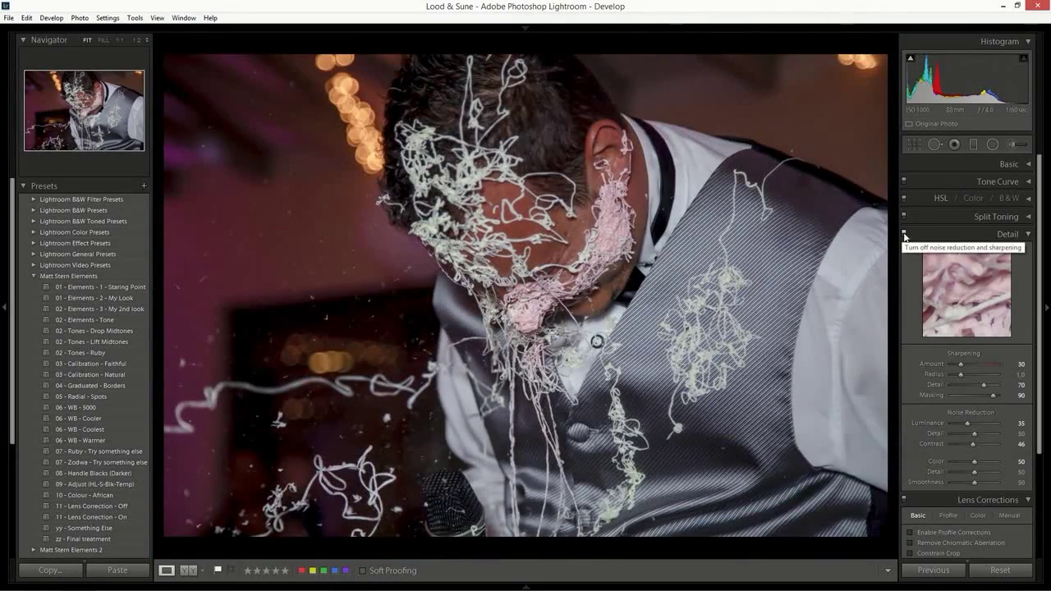
pyautogui.click(903, 235)
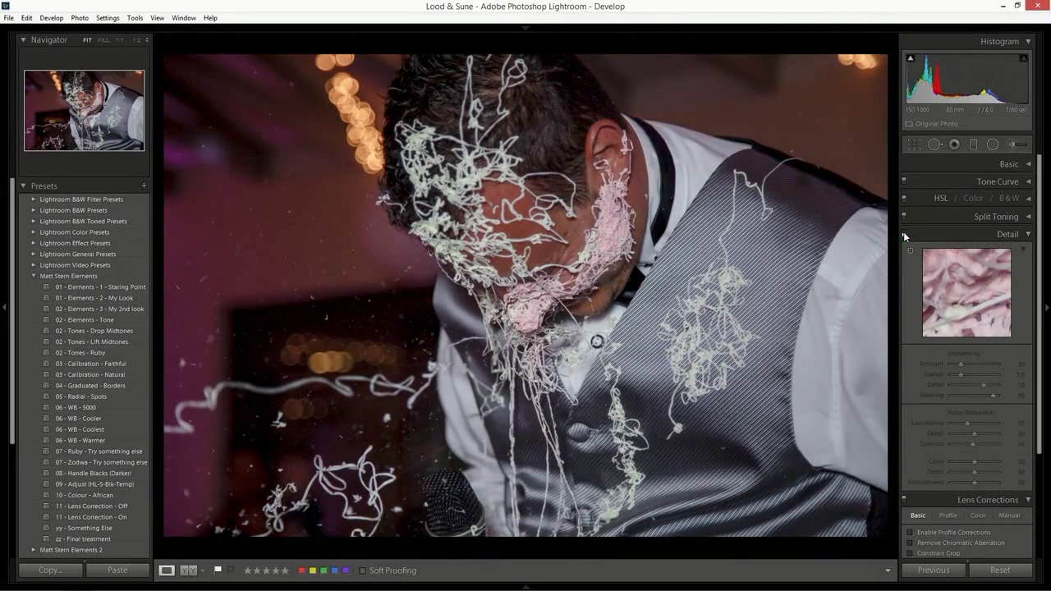
pyautogui.click(903, 235)
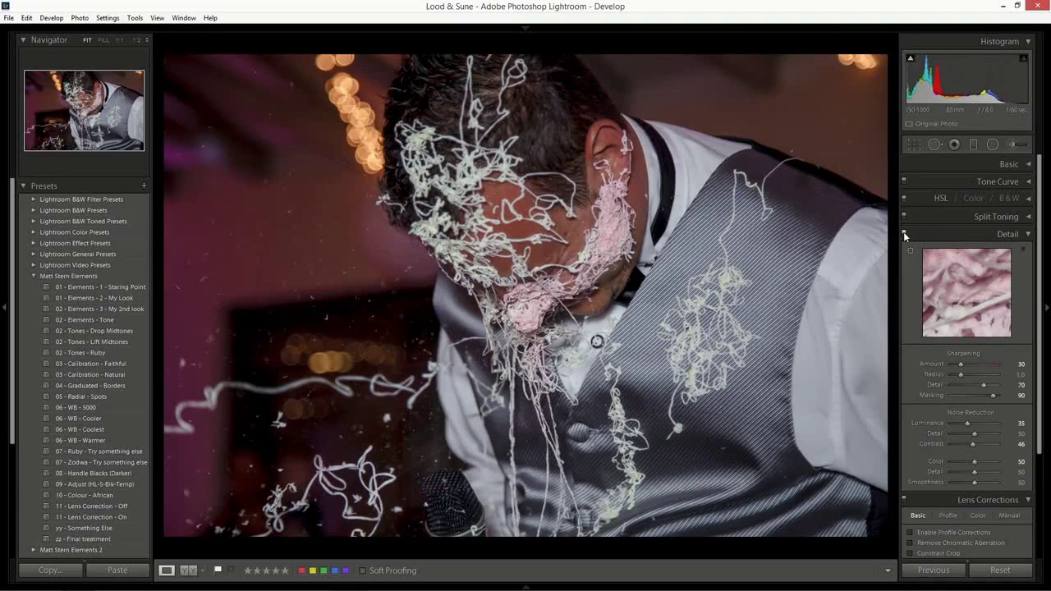
pyautogui.click(903, 234)
pyautogui.click(903, 234)
pyautogui.rightClick(461, 200)
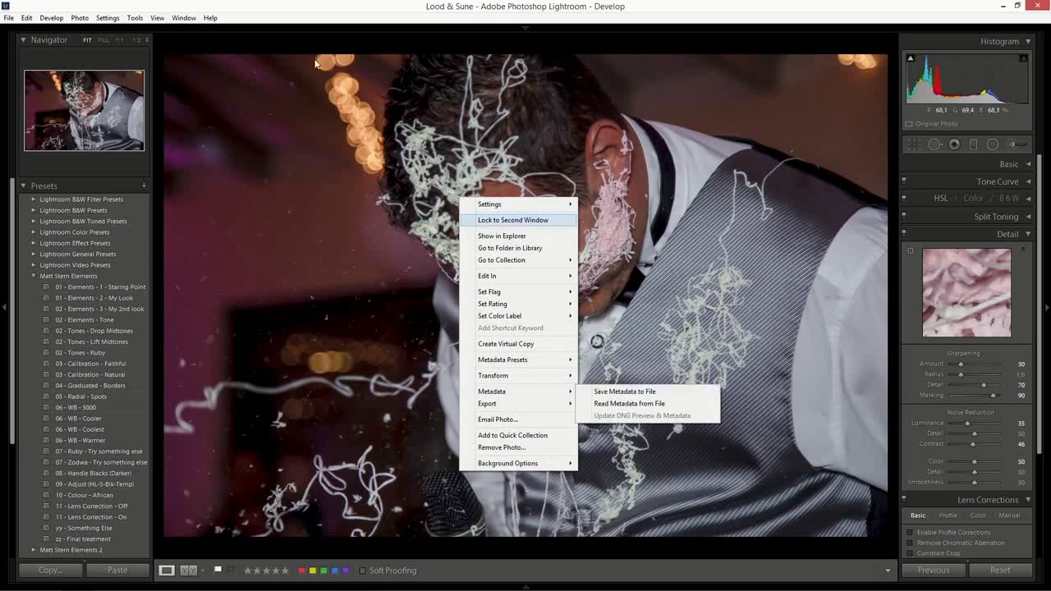
pyautogui.click(105, 20)
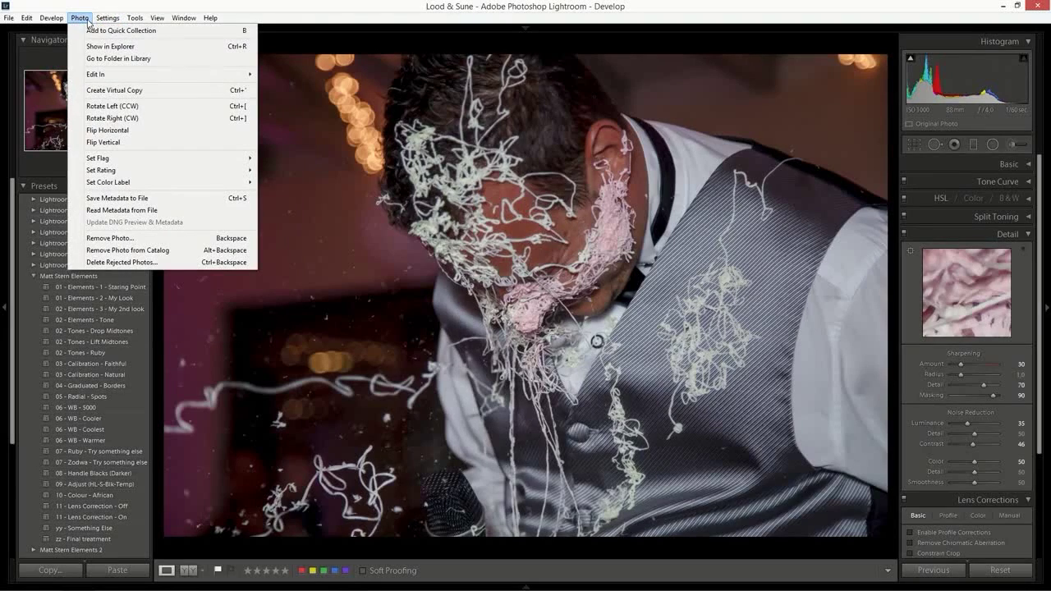
pyautogui.moveTo(65, 19)
pyautogui.moveTo(116, 76)
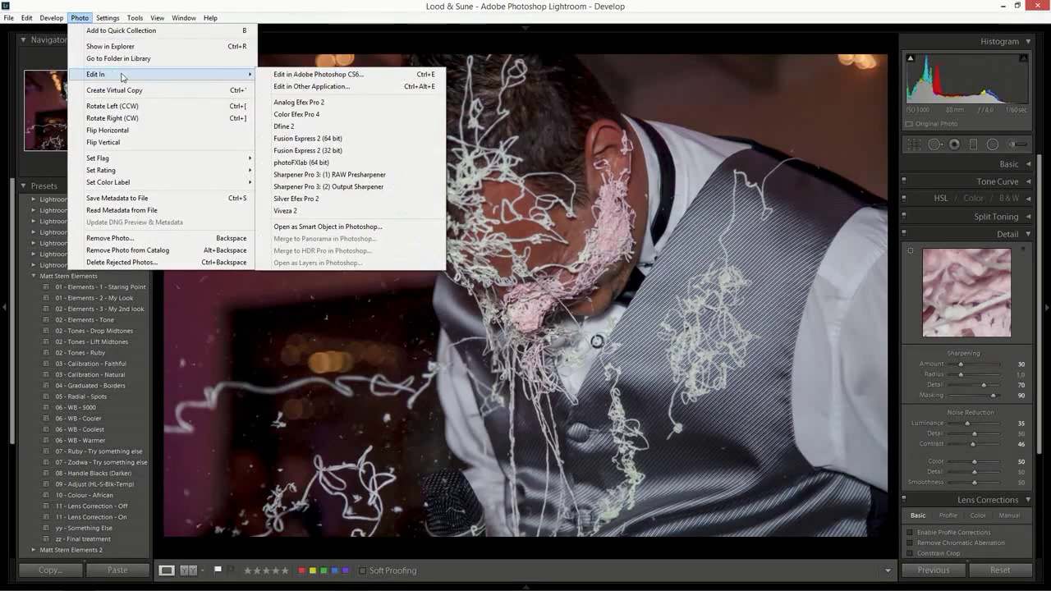
pyautogui.click(295, 76)
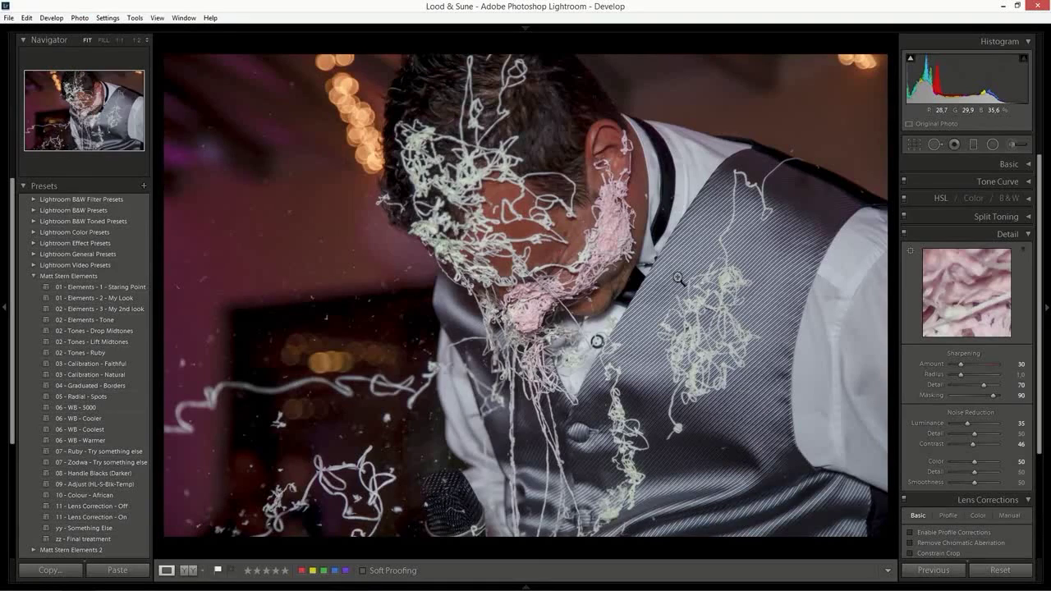
# Step: Reset the sharpening and noise reduction amounts to 0 and open the photo for editing in Adobe Photoshop CS6
pyautogui.click(925, 417)
pyautogui.doubleClick(924, 414)
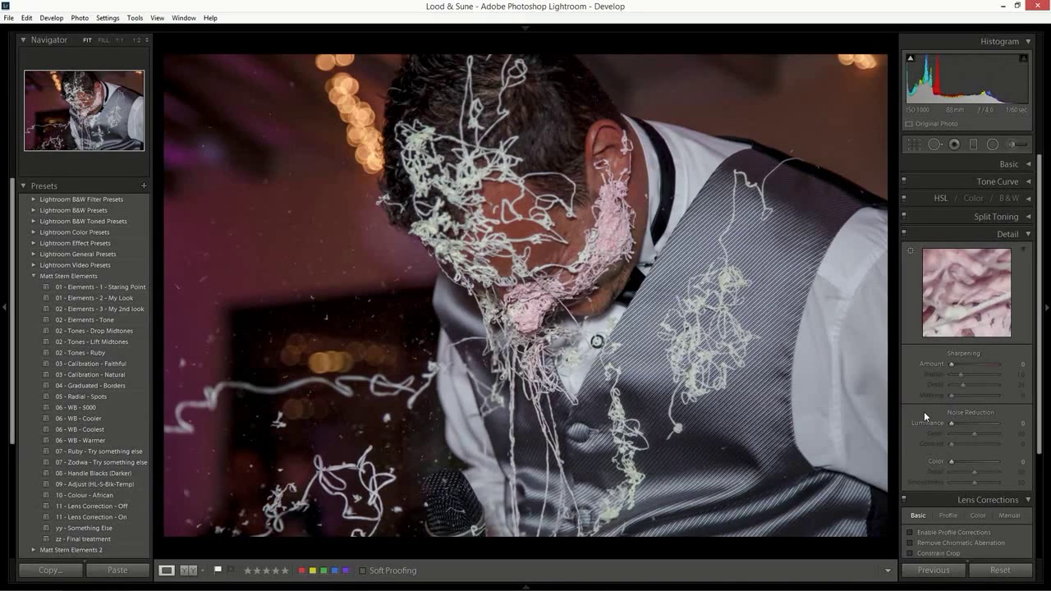
pyautogui.hotkey('ctrl', 'e')
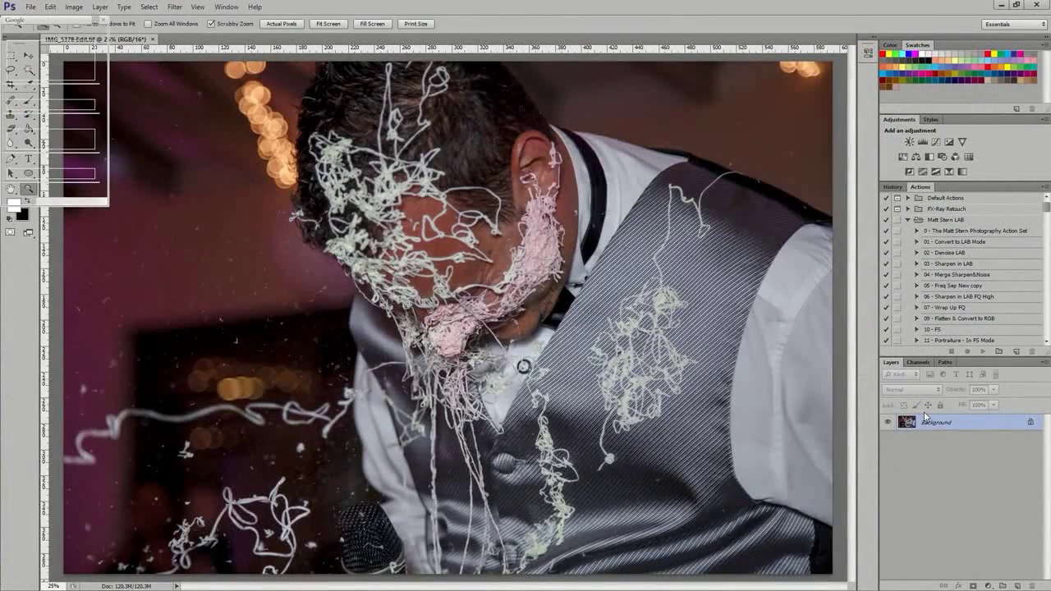
pyautogui.click(102, 20)
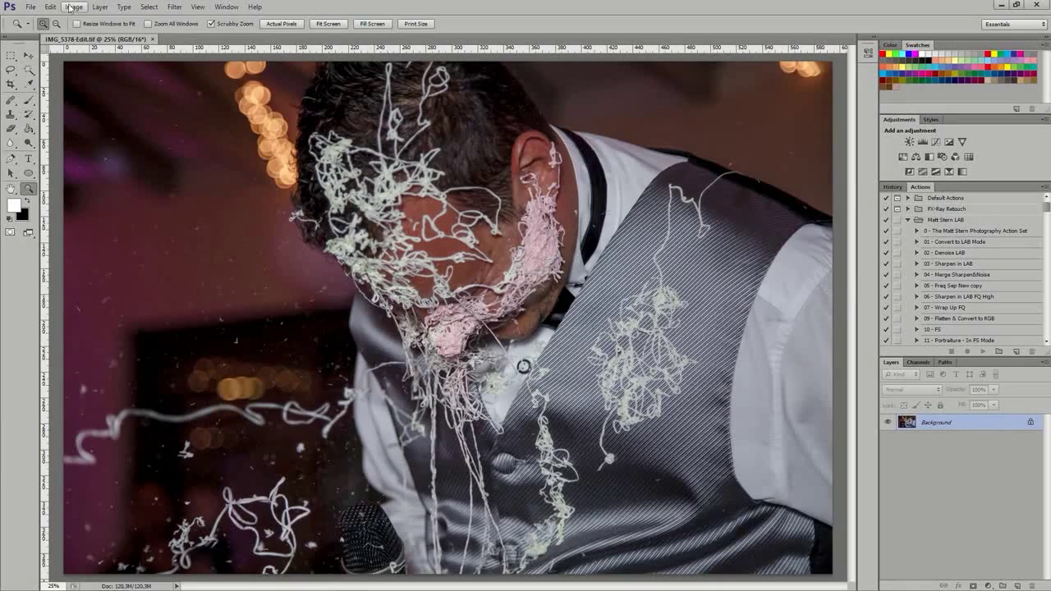
# Step: Convert the image's colour mode to Lab Color
pyautogui.click(73, 7)
pyautogui.moveTo(74, 20)
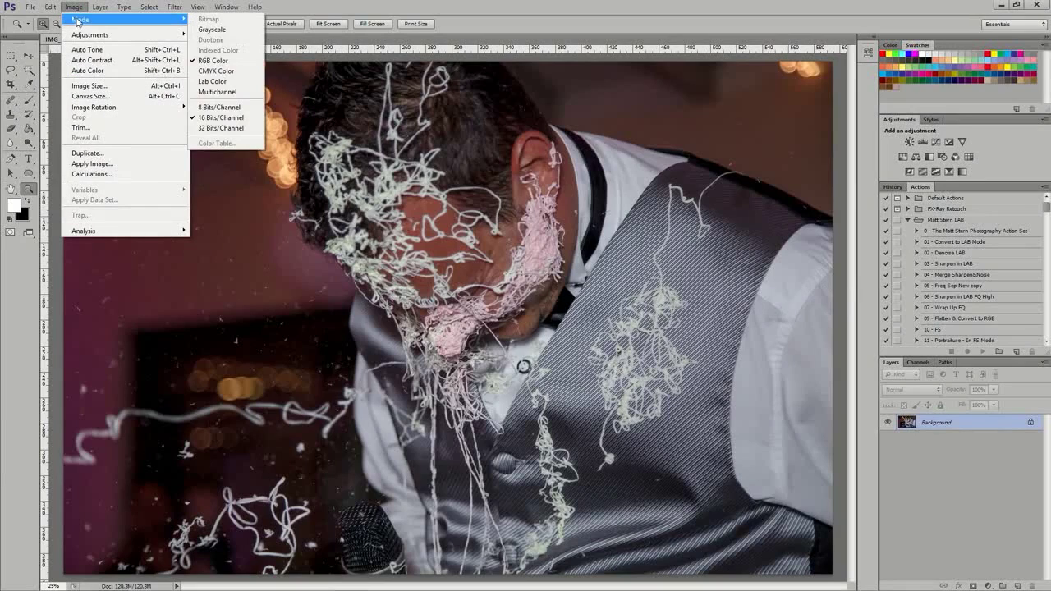
pyautogui.click(213, 82)
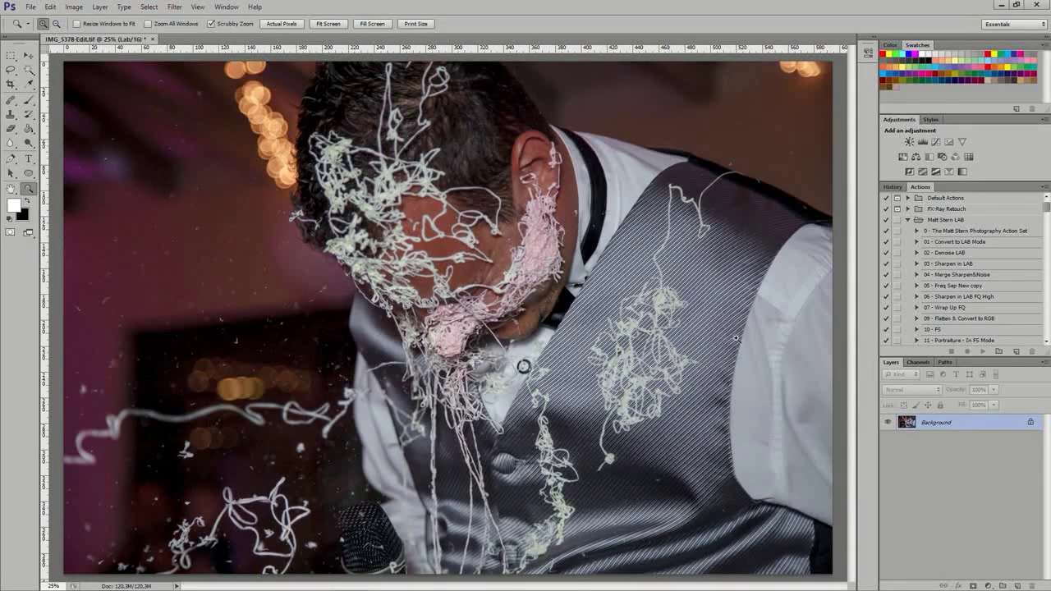
# Step: Duplicate the Background layer within the same document and name the copy Denoise
pyautogui.rightClick(954, 422)
pyautogui.click(969, 447)
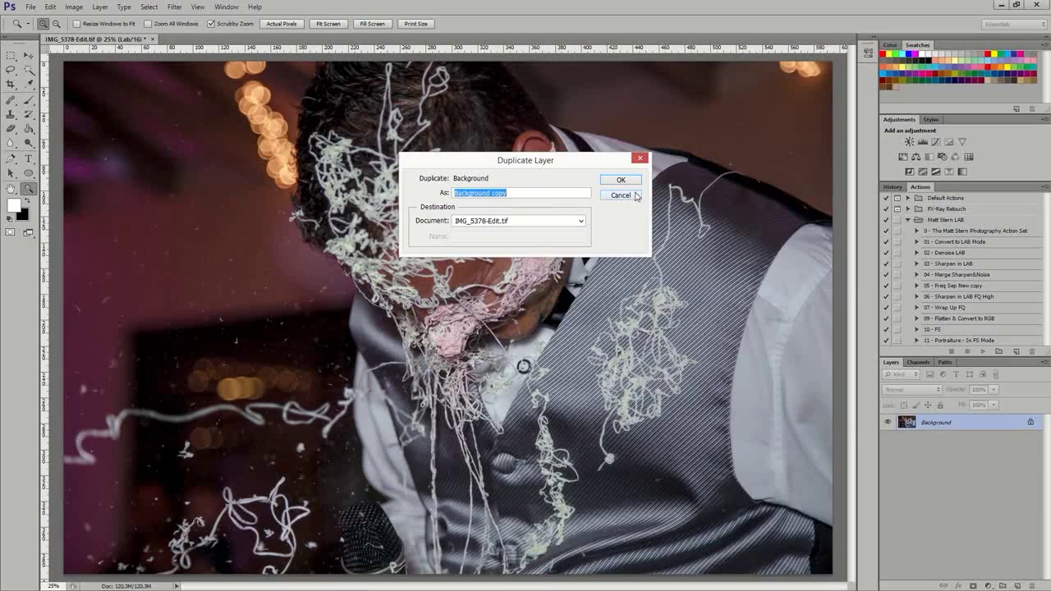
pyautogui.write('Denoise')
pyautogui.click(626, 180)
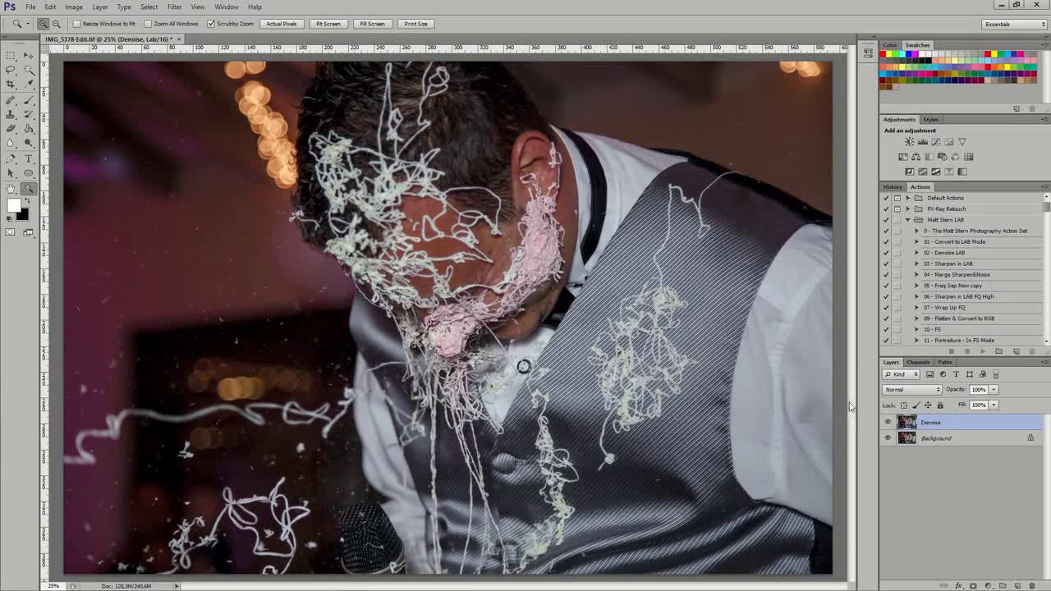
# Step: Target only the Lightness channel of the Denoise layer while keeping the Lab composite visible
pyautogui.click(919, 363)
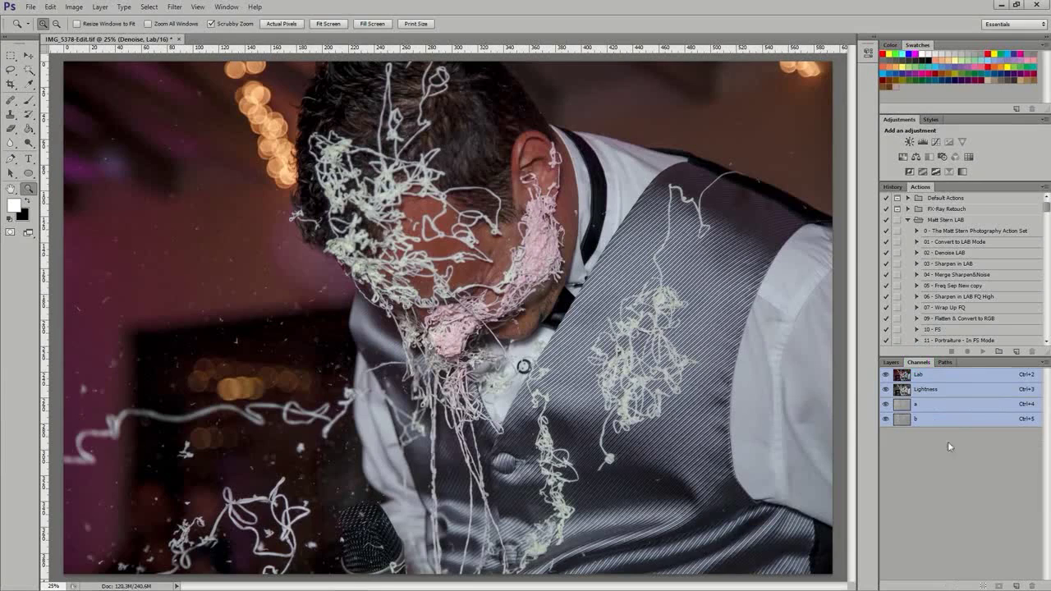
pyautogui.click(926, 390)
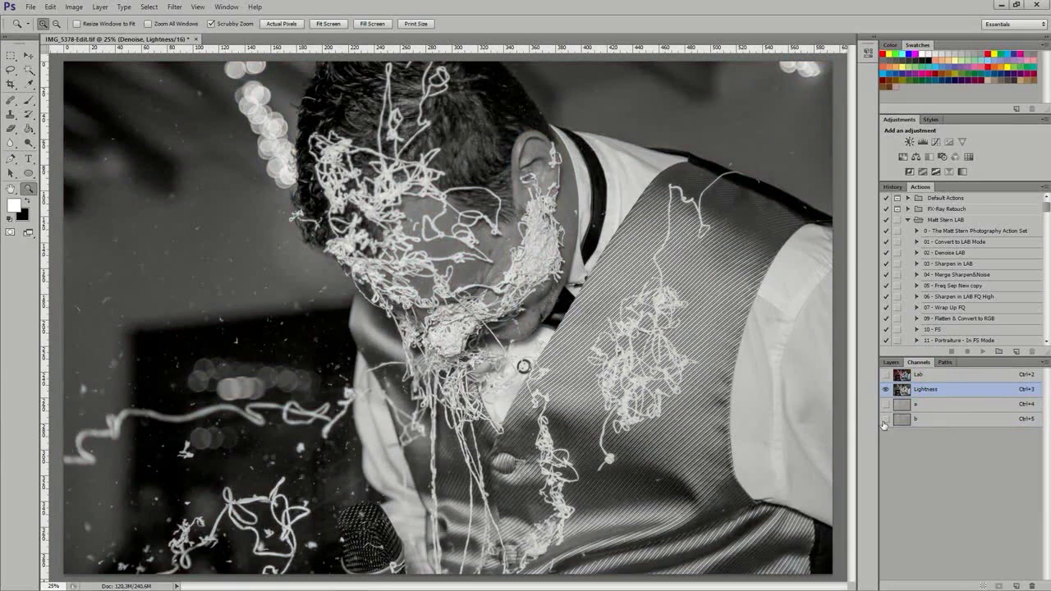
pyautogui.click(885, 376)
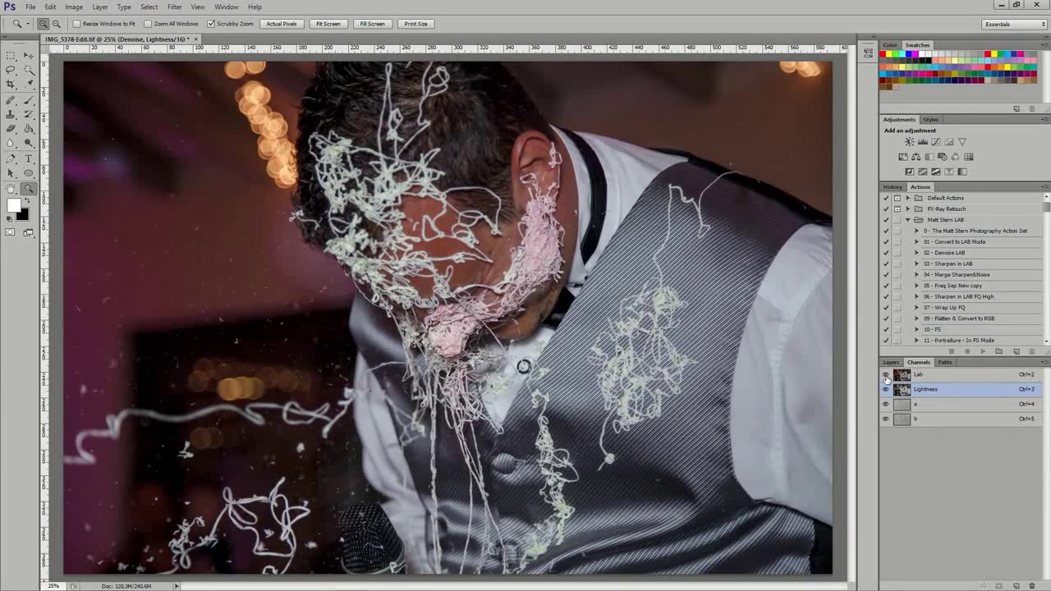
# Step: Start the Reduce Noise filter on the Lightness channel, with the dark background above the shoulder in view at 100%
pyautogui.click(291, 25)
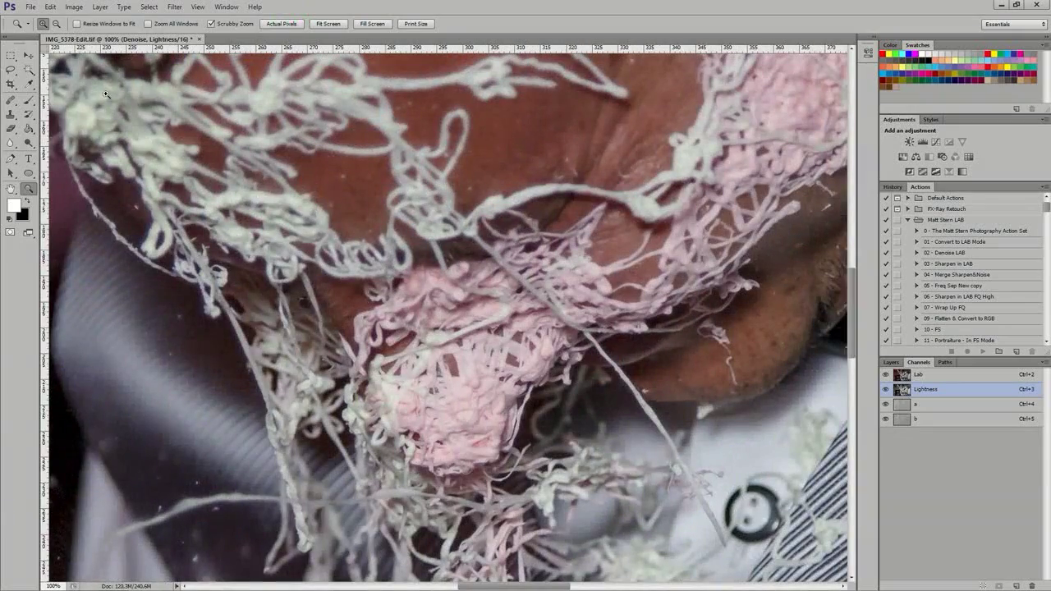
pyautogui.click(569, 123)
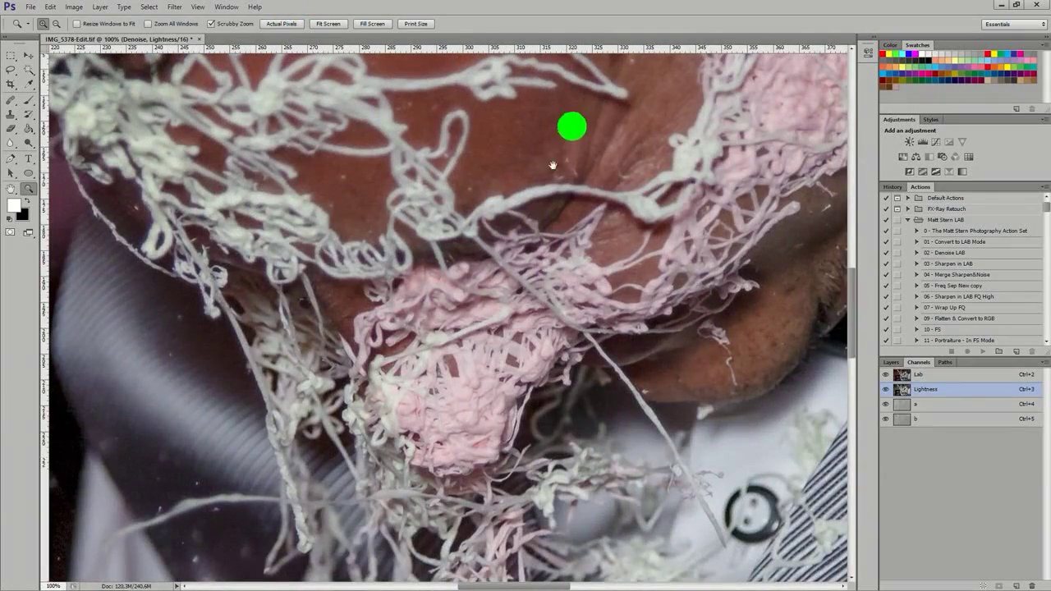
pyautogui.moveTo(401, 314); pyautogui.dragTo(295, 345)
pyautogui.moveTo(706, 110); pyautogui.dragTo(446, 375)
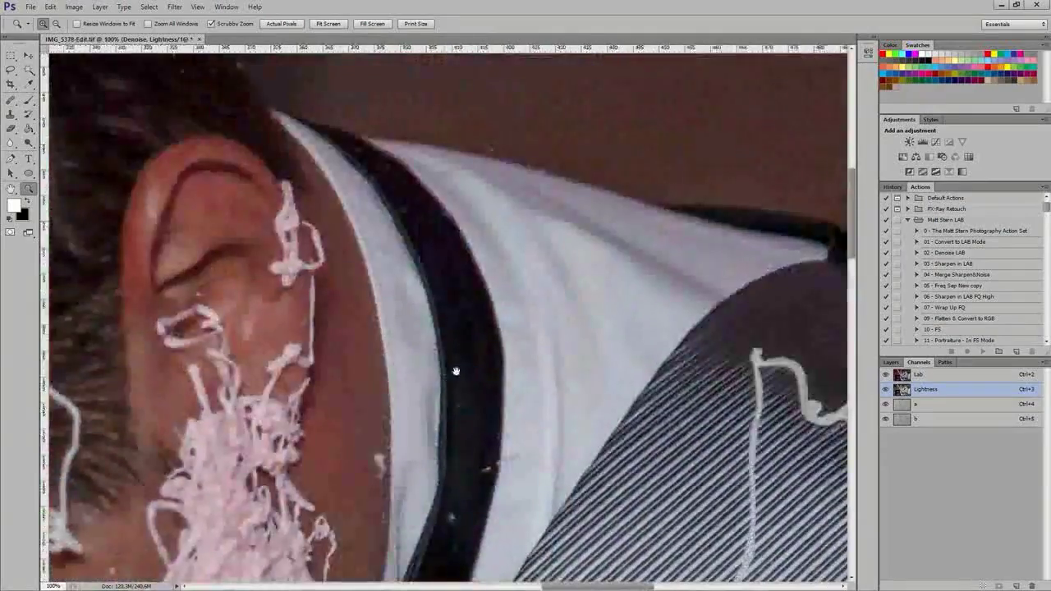
pyautogui.moveTo(656, 137); pyautogui.dragTo(556, 296)
pyautogui.hotkey('ctrl', 'r')
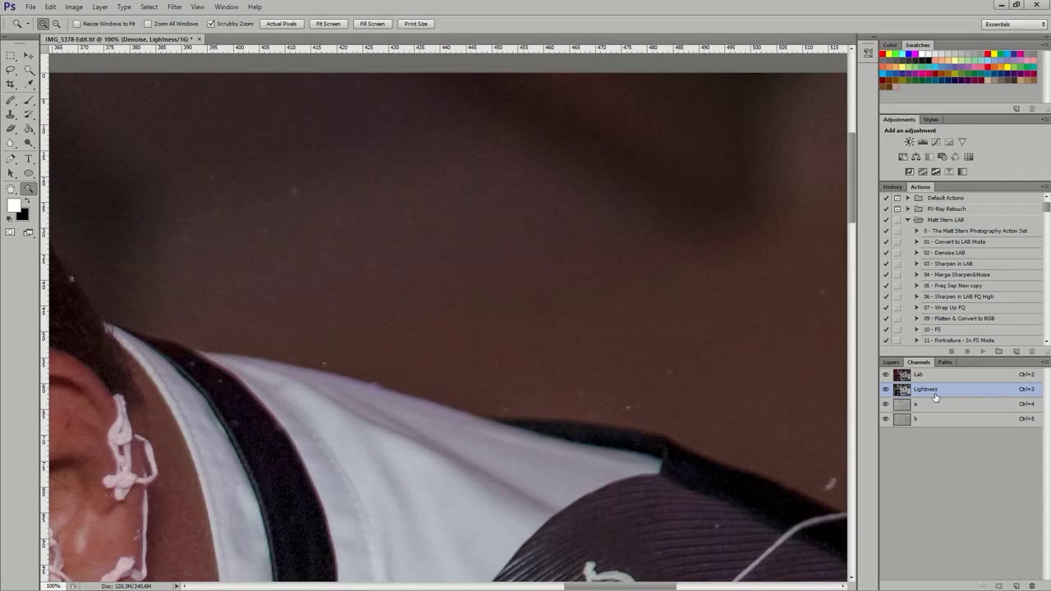
pyautogui.click(174, 7)
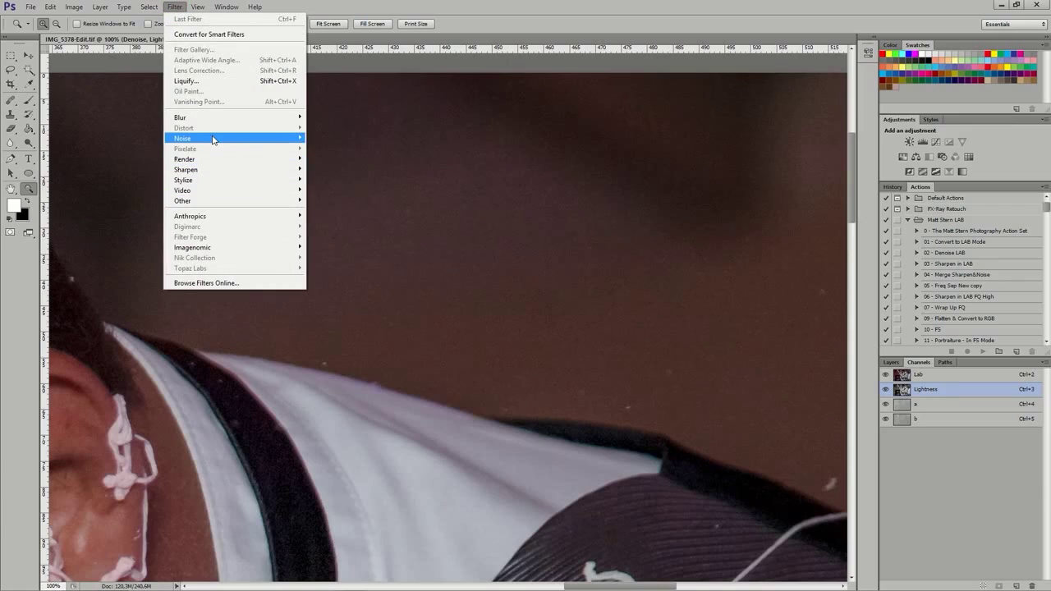
pyautogui.moveTo(218, 140)
pyautogui.click(335, 180)
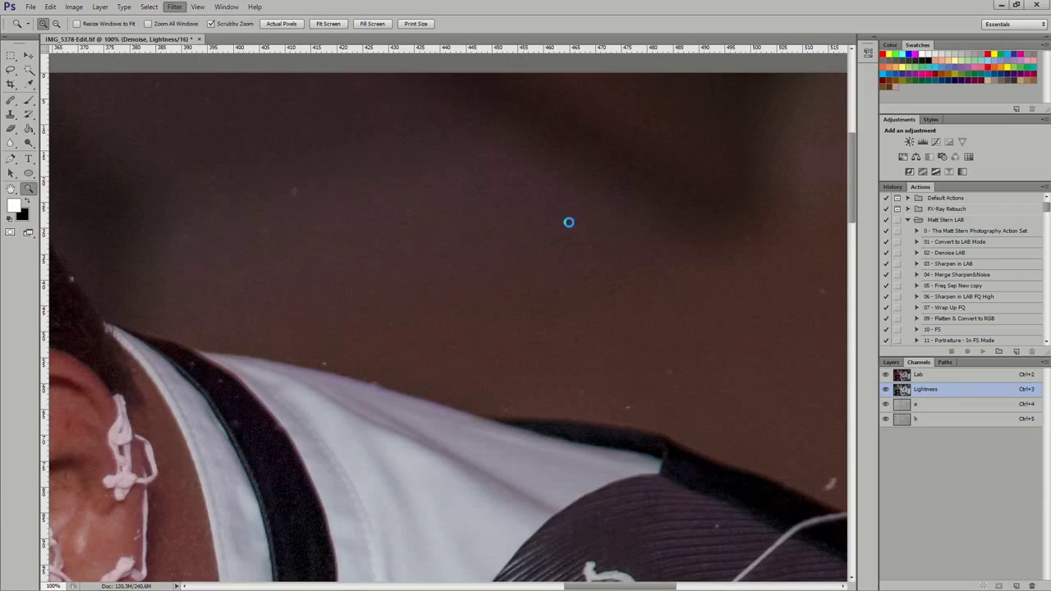
pyautogui.moveTo(544, 85); pyautogui.dragTo(761, 142)
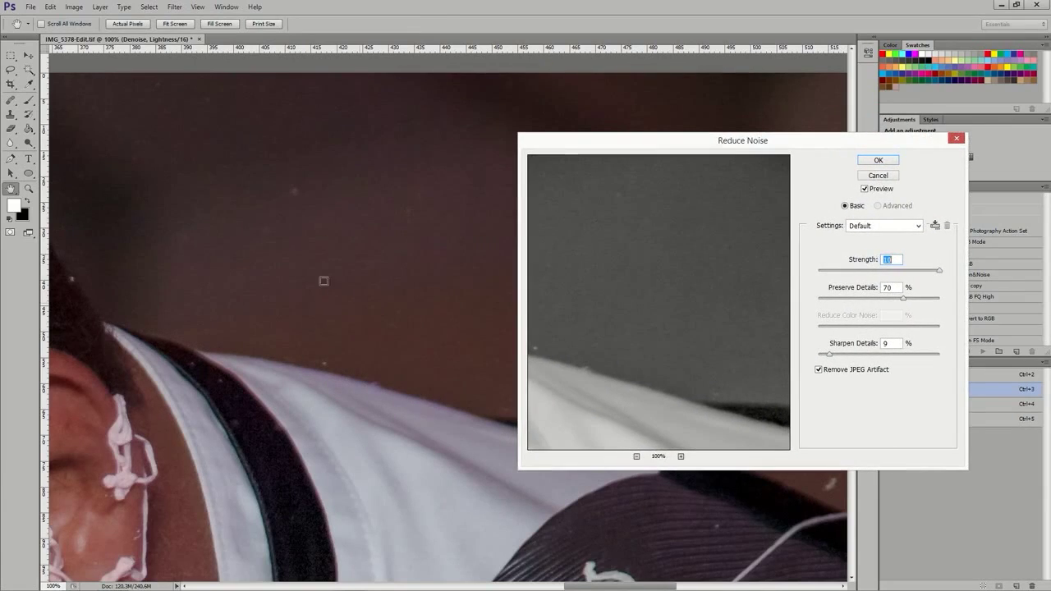
# Step: Raise Sharpen Details slightly, lower Preserve Details slightly, compare the preview off and on, and apply the noise reduction
pyautogui.click(827, 355)
pyautogui.moveTo(827, 356); pyautogui.dragTo(832, 358)
pyautogui.moveTo(904, 302); pyautogui.dragTo(895, 304)
pyautogui.click(864, 189)
pyautogui.click(865, 189)
pyautogui.click(867, 190)
pyautogui.click(866, 190)
pyautogui.click(865, 189)
pyautogui.click(879, 161)
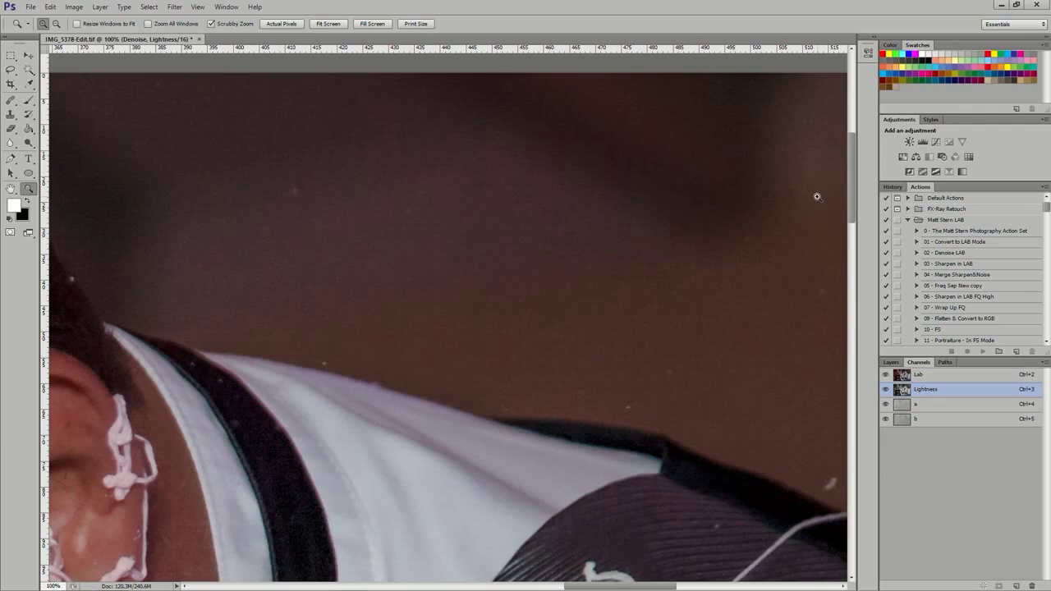
# Step: Examine the denoised photo fitted on screen, then the purple background beside the hair at 100% and 200%
pyautogui.click(329, 23)
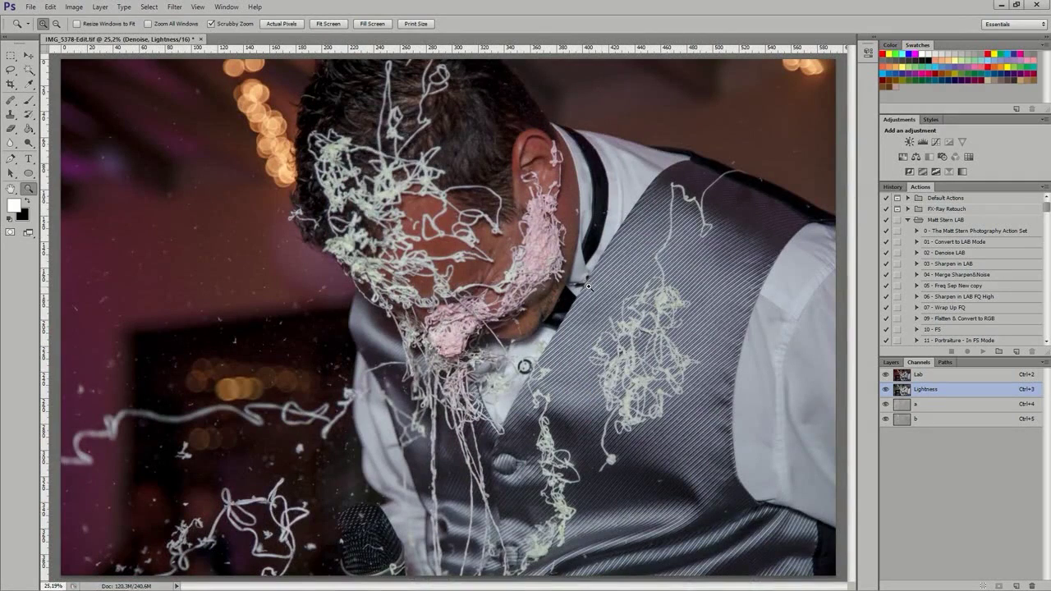
pyautogui.click(285, 243)
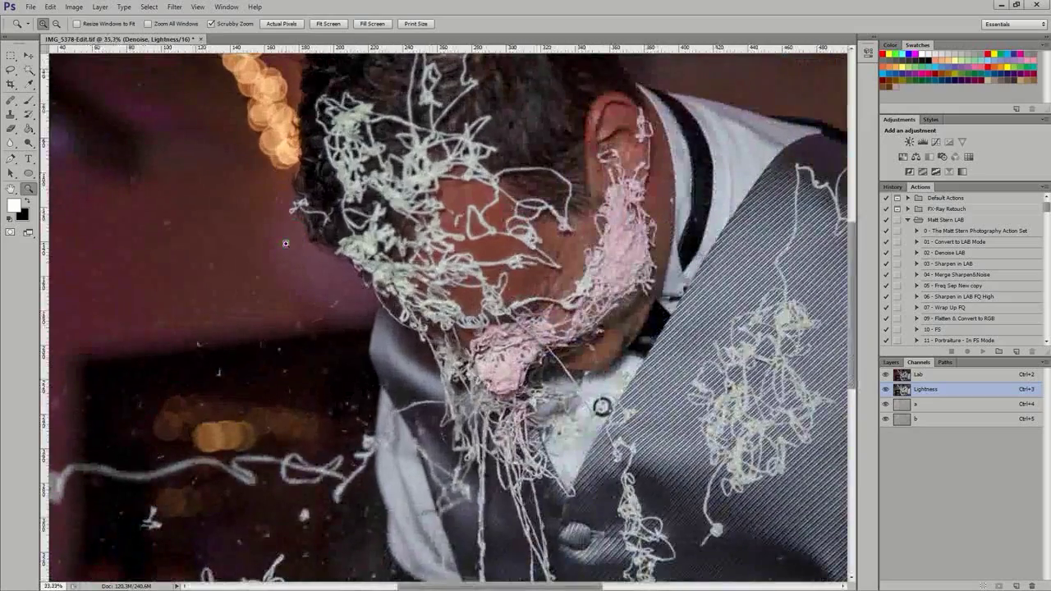
pyautogui.click(304, 253)
pyautogui.click(324, 265)
pyautogui.click(347, 284)
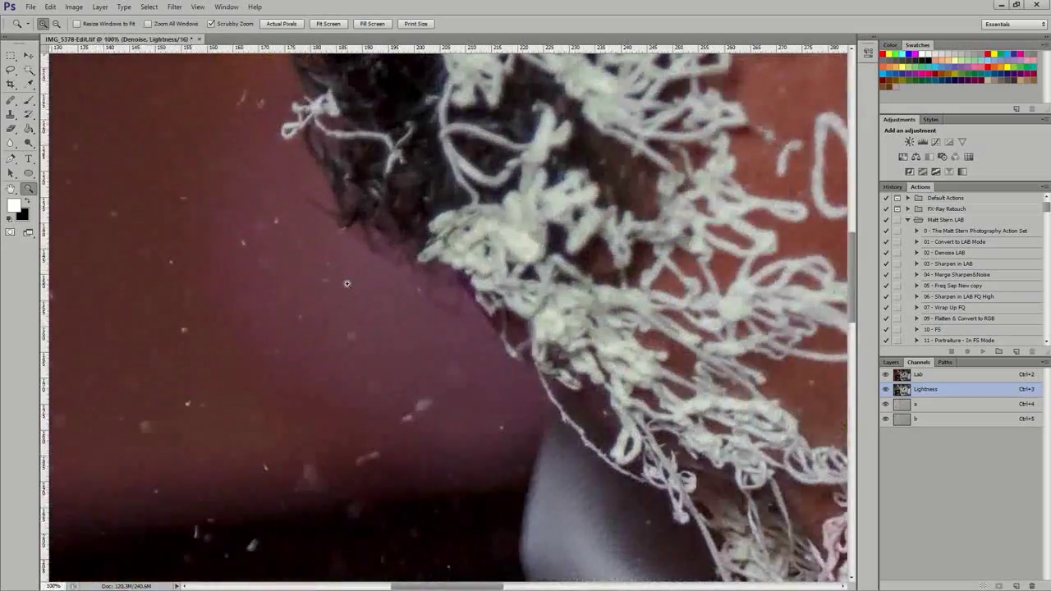
pyautogui.click(346, 283)
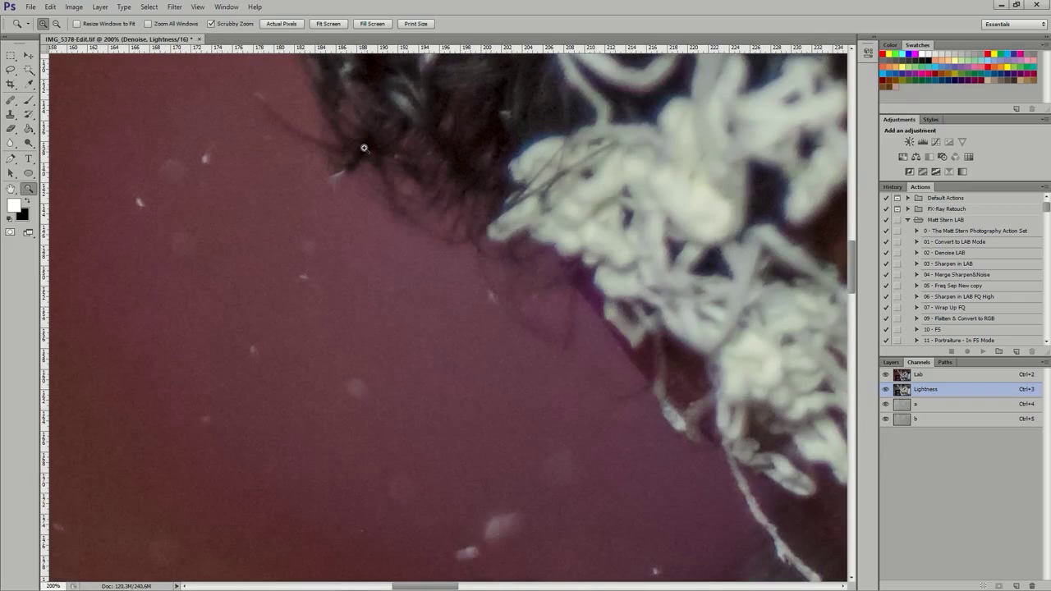
# Step: Fit the whole photo on screen and save IMG_5378-Edit.tif
pyautogui.click(329, 24)
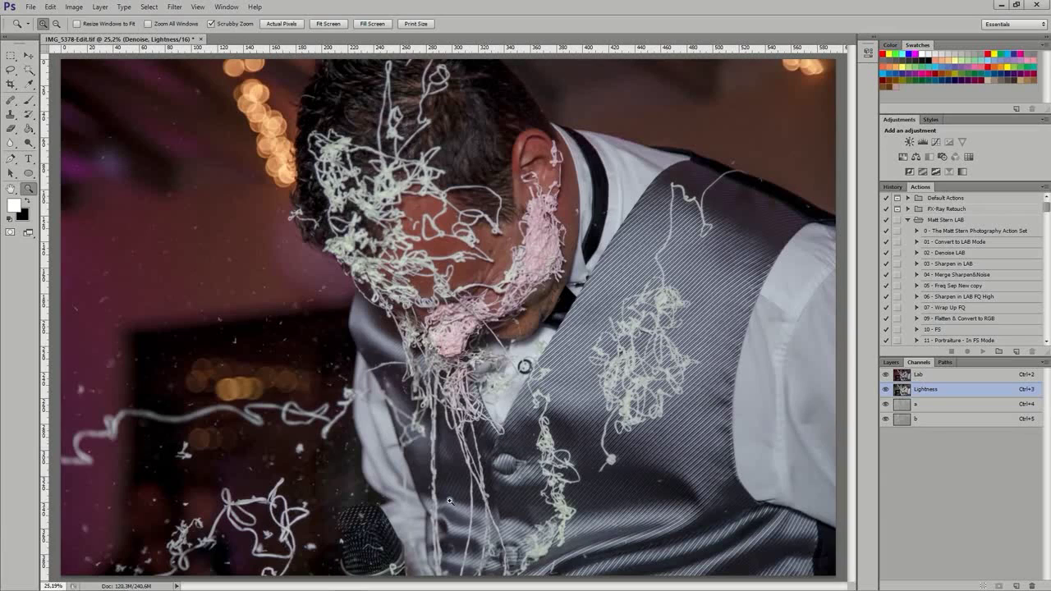
pyautogui.moveTo(476, 590)
pyautogui.hotkey('ctrl', 's')
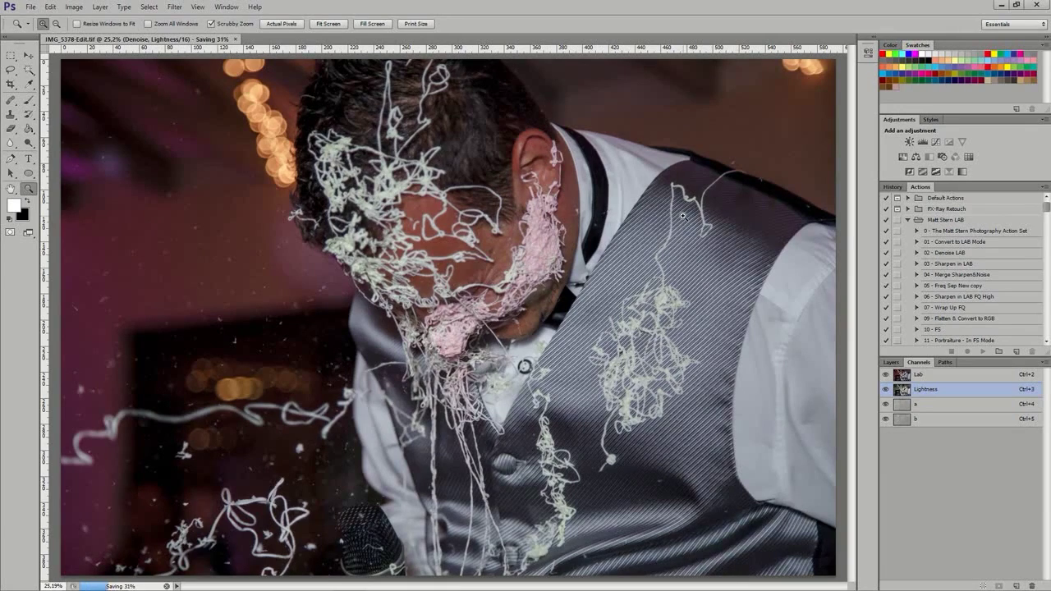